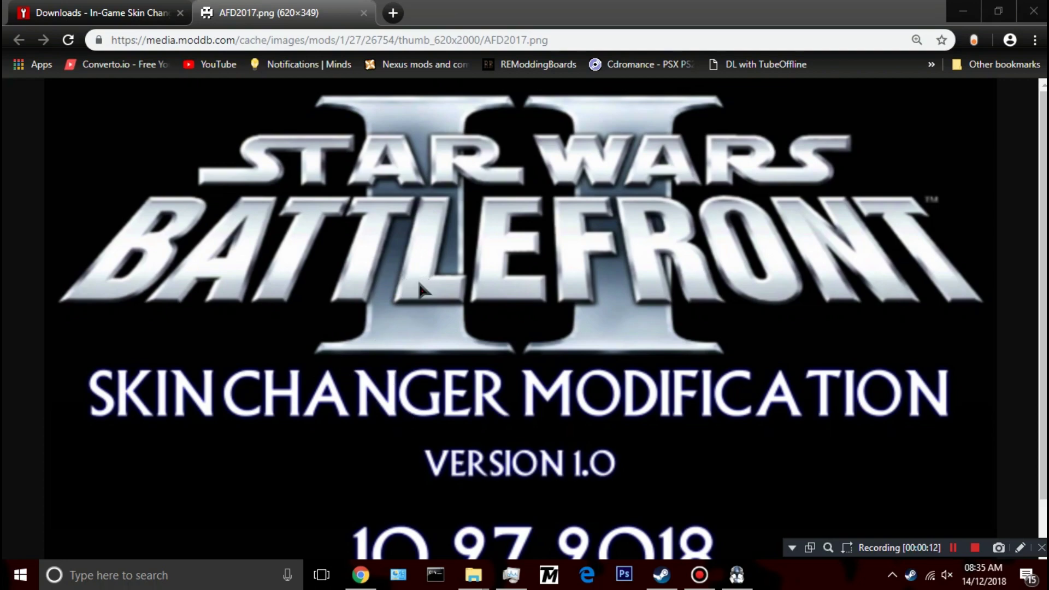
Look over the downloads page of the In-Game Skin Changer mod.
click(42, 9)
scroll(256, 263, down, 2)
scroll(273, 257, up, 2)
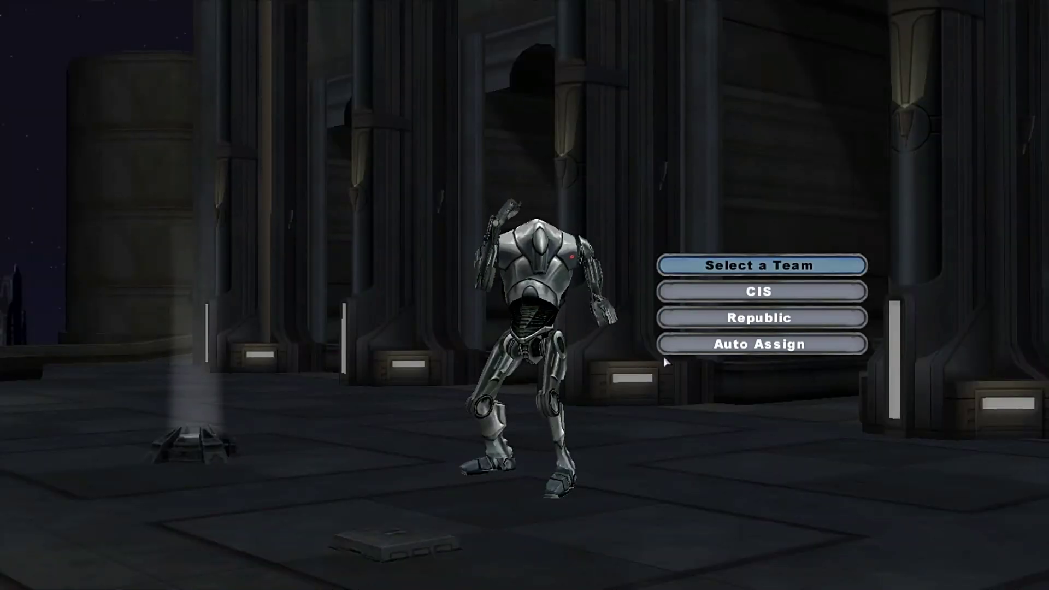
Join the Republic team, spawn into the battle, and open the Fake Console.
click(759, 317)
key(Return)
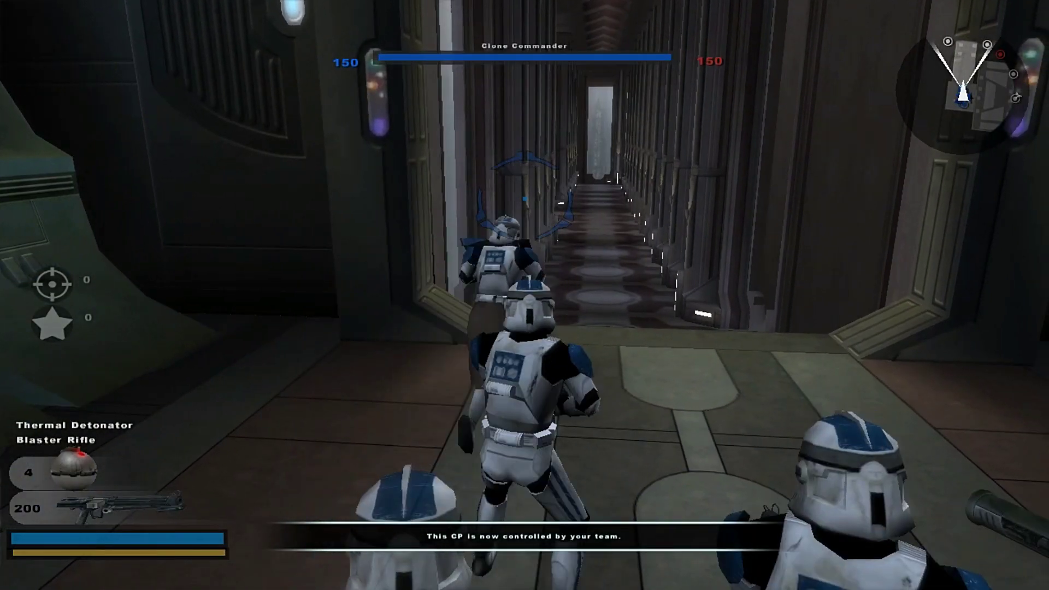
key(Escape)
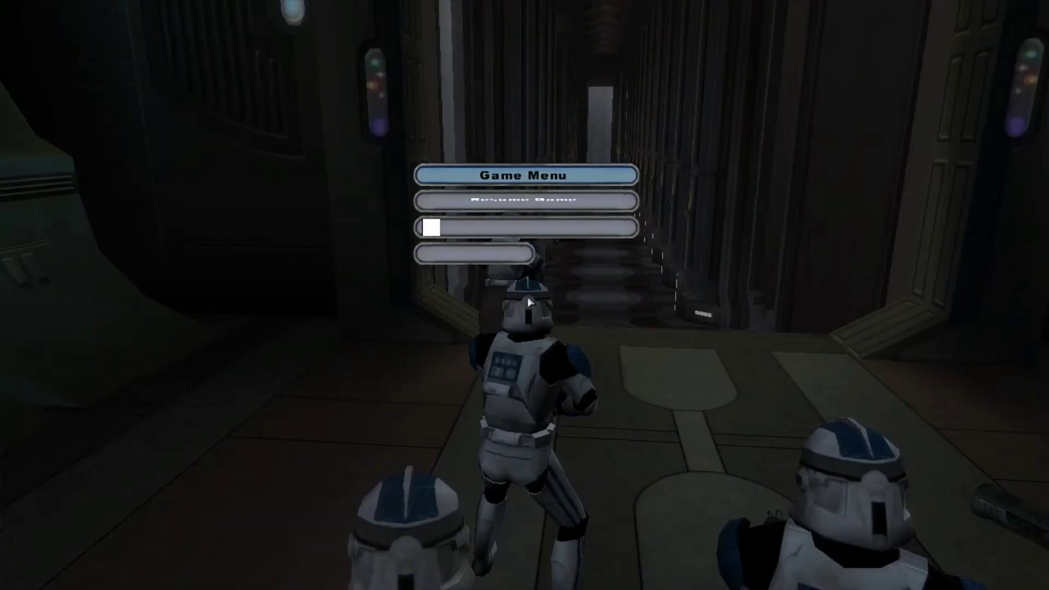
click(494, 252)
Examine the Fake Console command list and its descriptions, including Common Commands and Unending Map, and exit the list.
scroll(375, 225, down, 7)
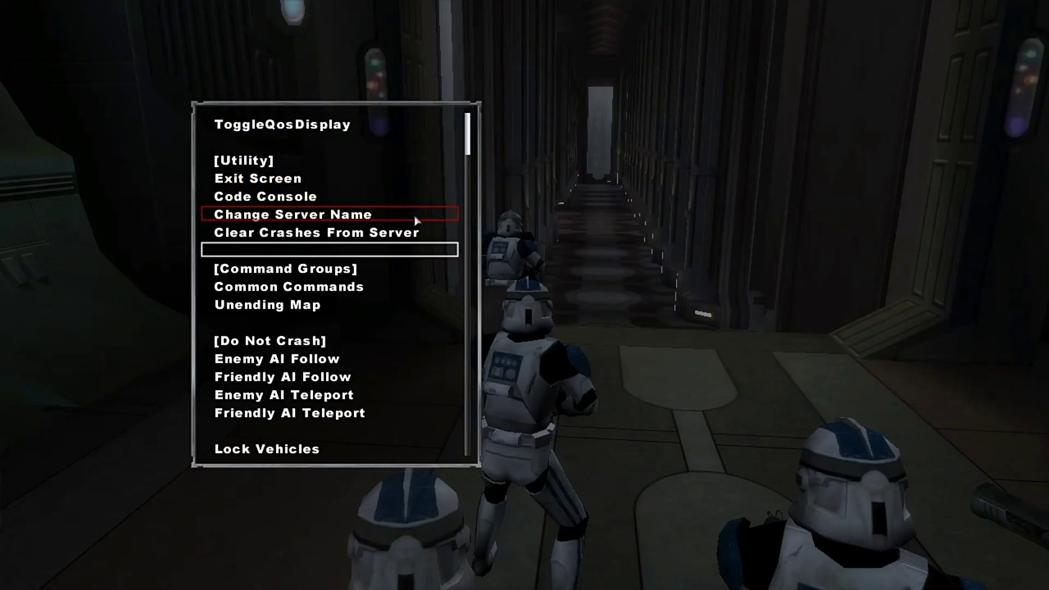
drag(467, 139, 467, 168)
click(467, 231)
drag(467, 235, 484, 364)
drag(488, 280, 466, 136)
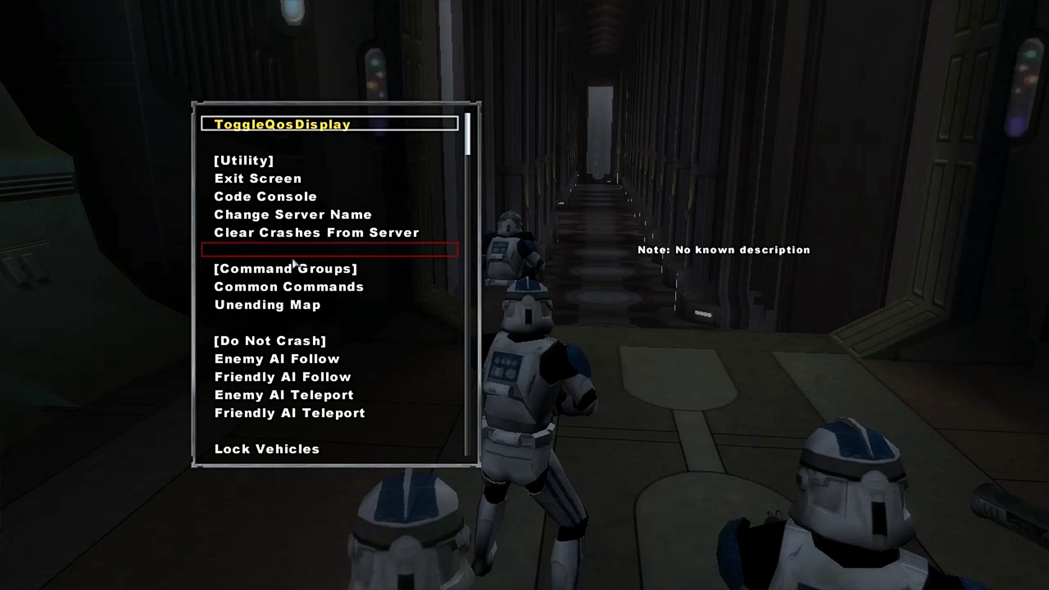
scroll(294, 257, down, 10)
scroll(292, 255, up, 7)
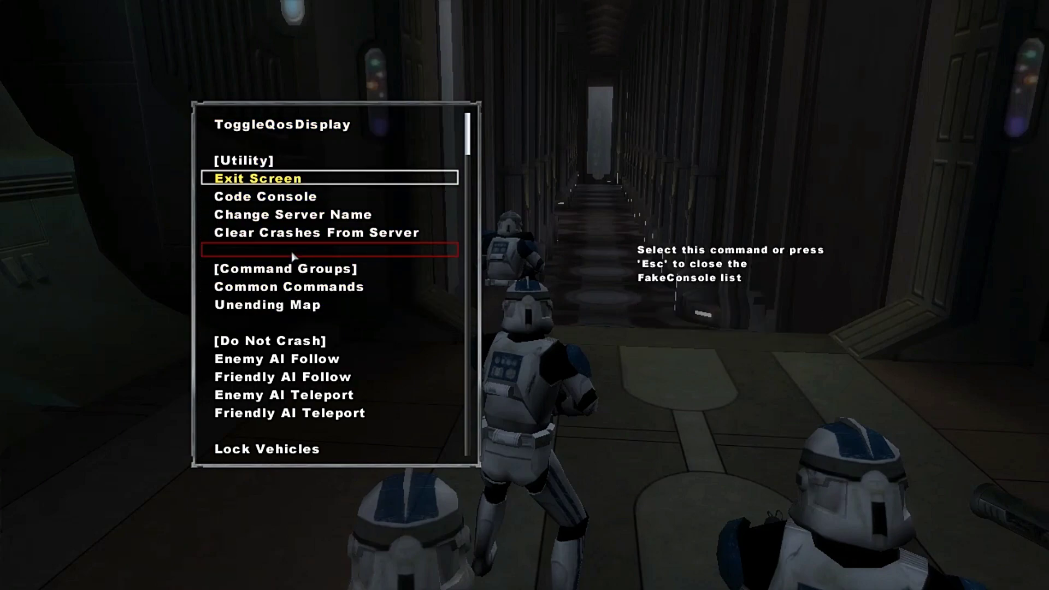
scroll(294, 256, up, 1)
scroll(288, 302, down, 1)
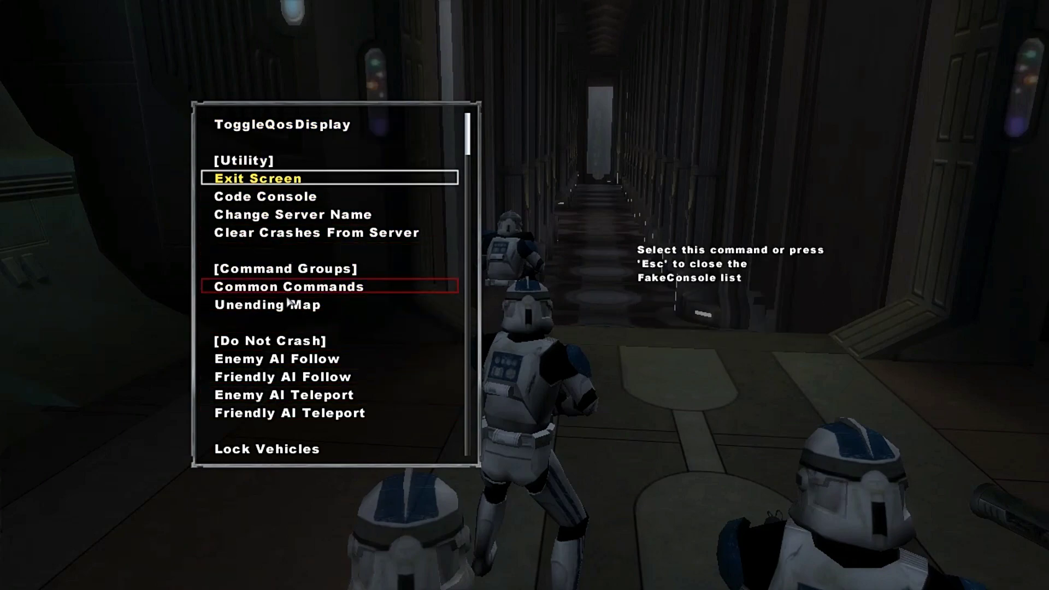
scroll(288, 302, down, 5)
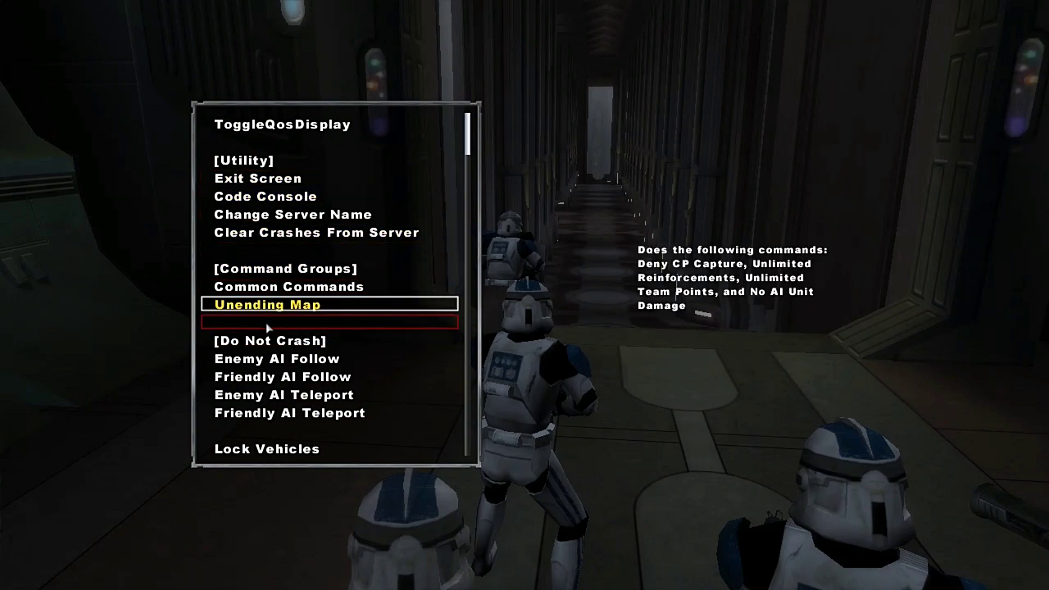
scroll(259, 326, up, 1)
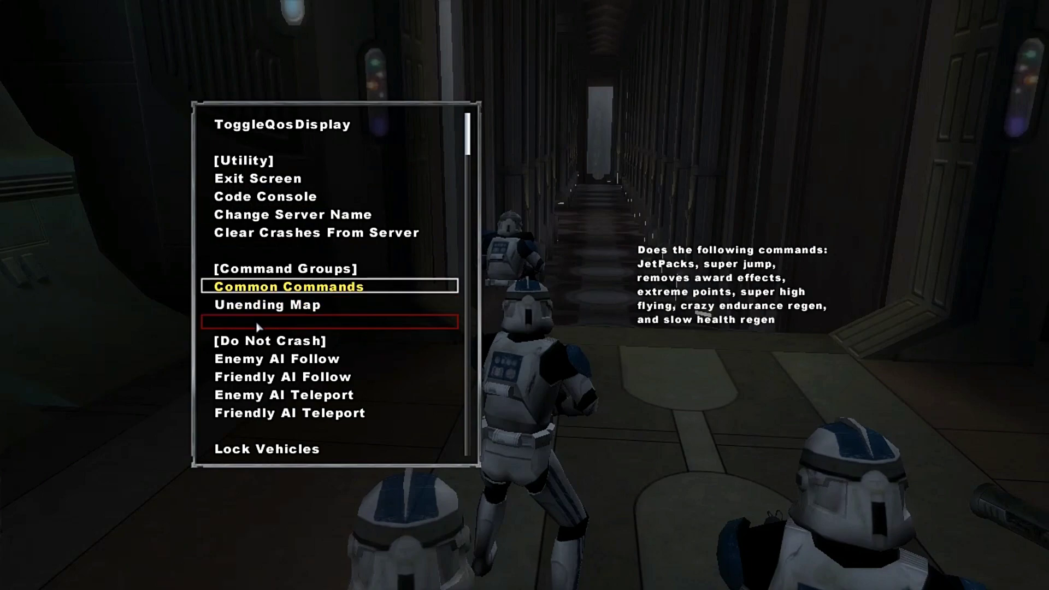
scroll(335, 322, up, 6)
scroll(317, 180, down, 4)
scroll(316, 196, up, 4)
scroll(306, 195, down, 3)
scroll(251, 180, up, 2)
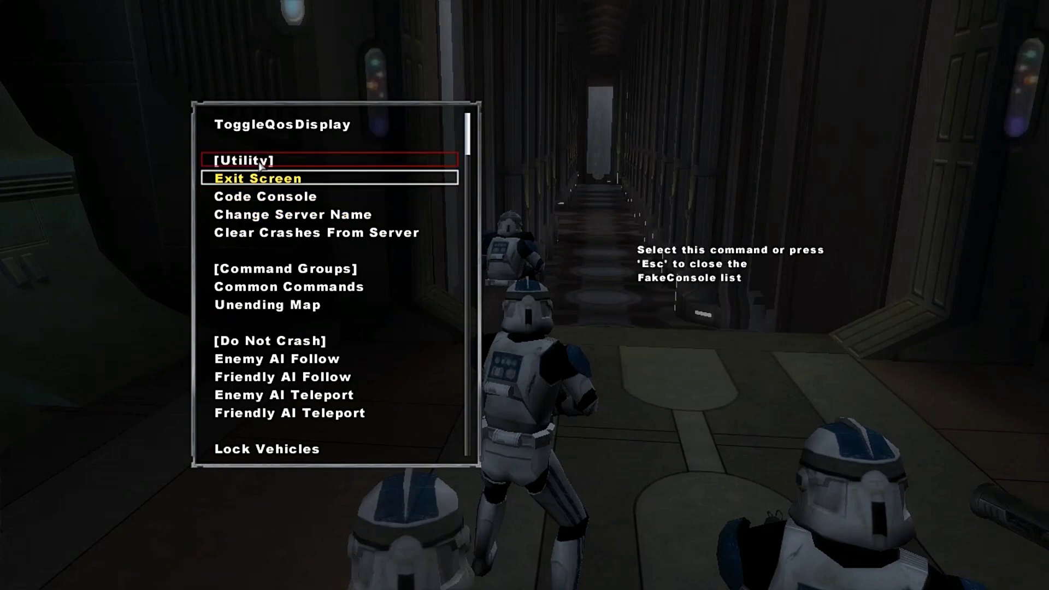
scroll(295, 207, up, 3)
click(248, 180)
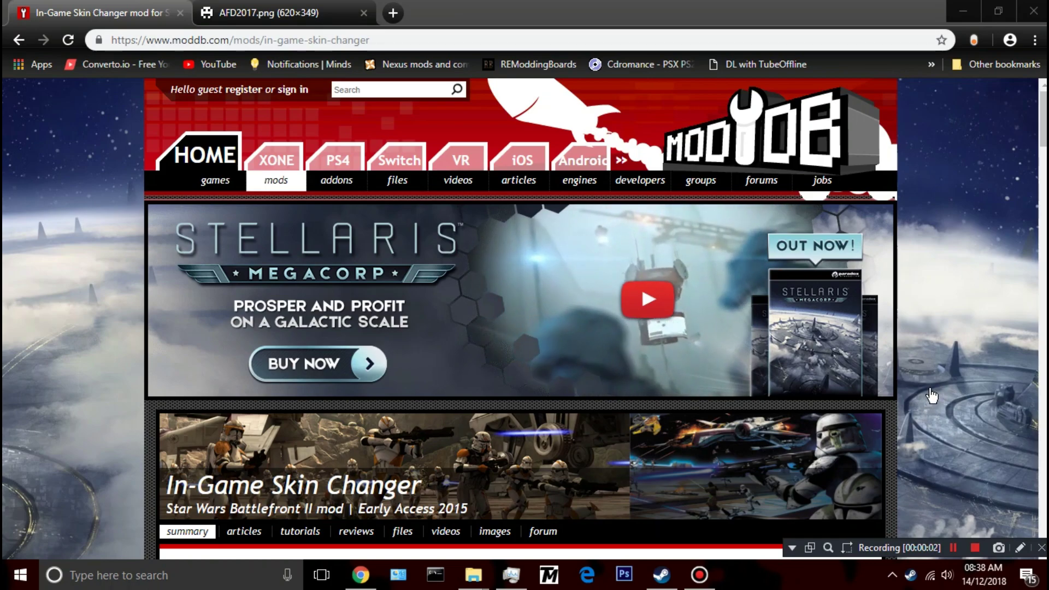
Find the troubleshooting note about options missing from the Fake Console on the mod page and open its MediaFire link for the v1.3 patch.
scroll(918, 372, down, 8)
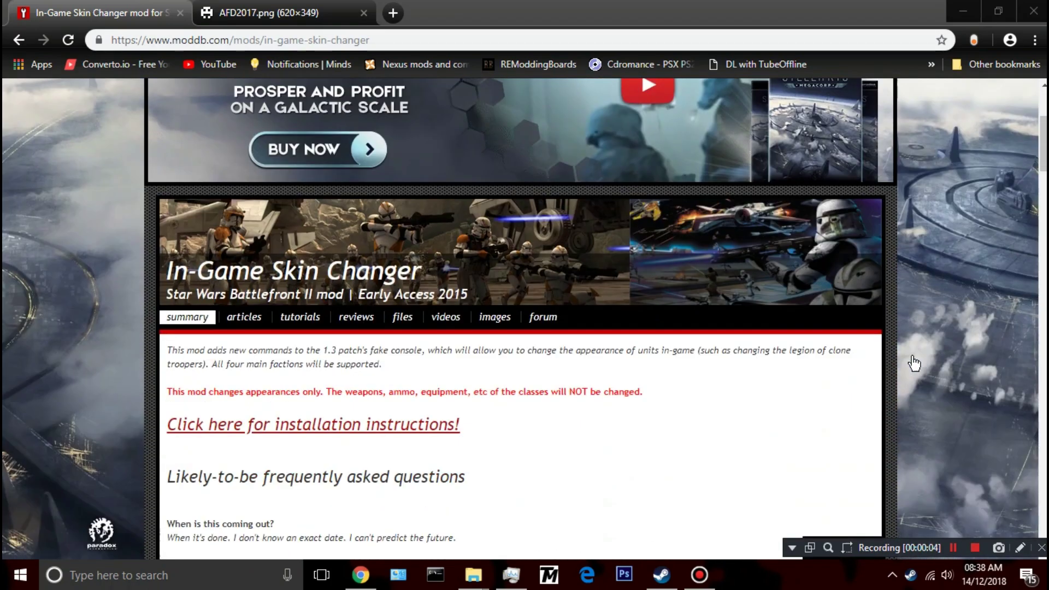
scroll(901, 341, up, 2)
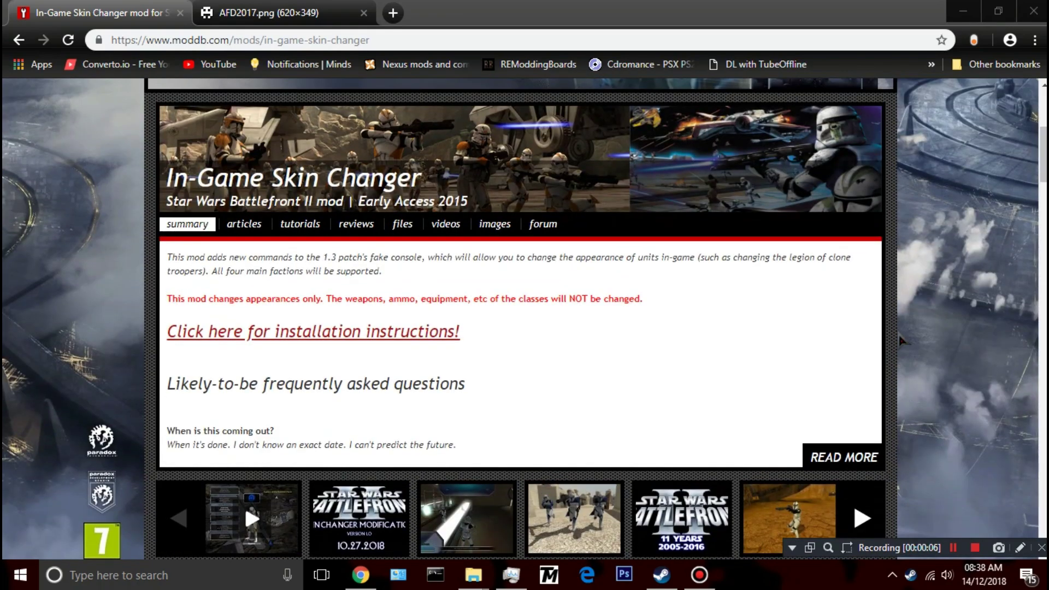
scroll(497, 296, down, 12)
scroll(497, 296, down, 8)
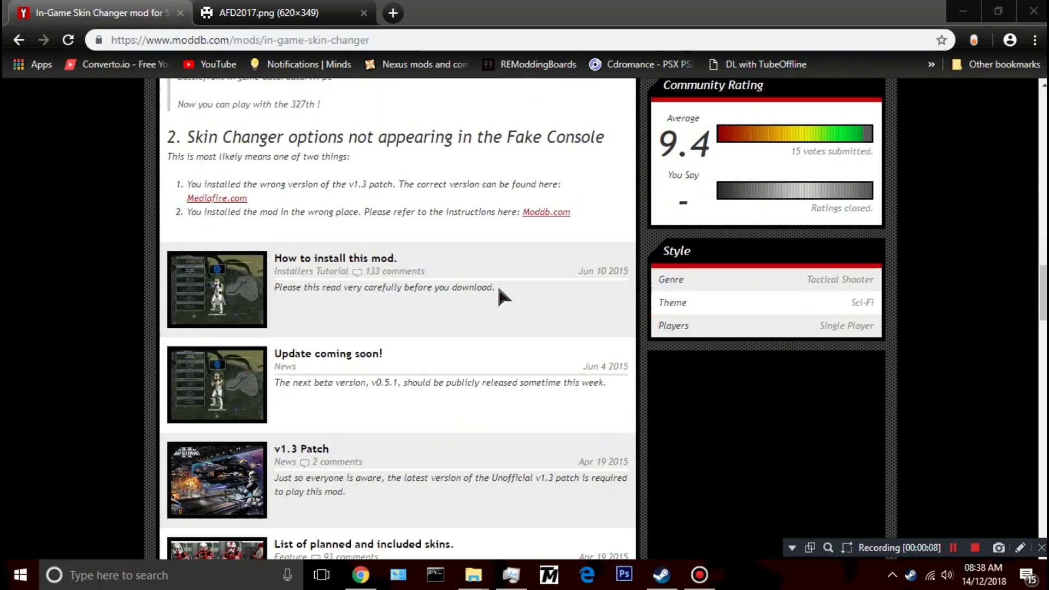
scroll(500, 289, up, 1)
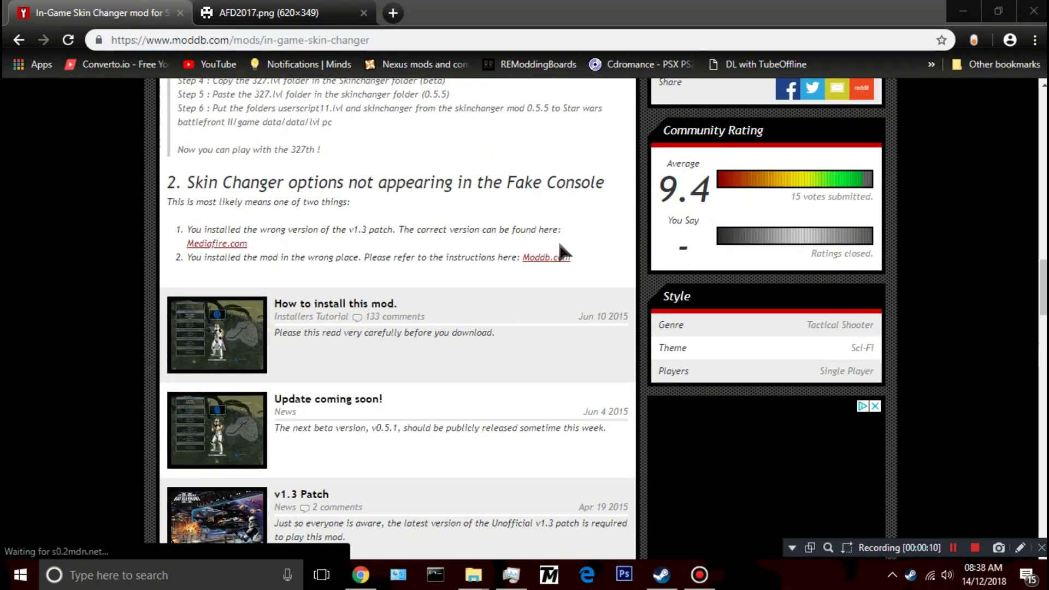
drag(256, 243, 175, 230)
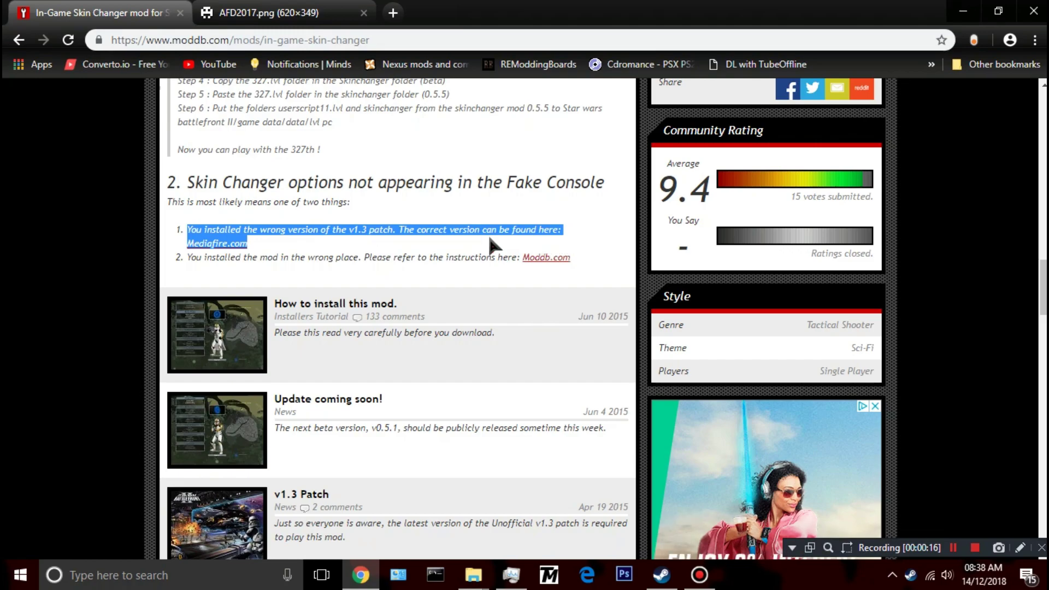
click(231, 248)
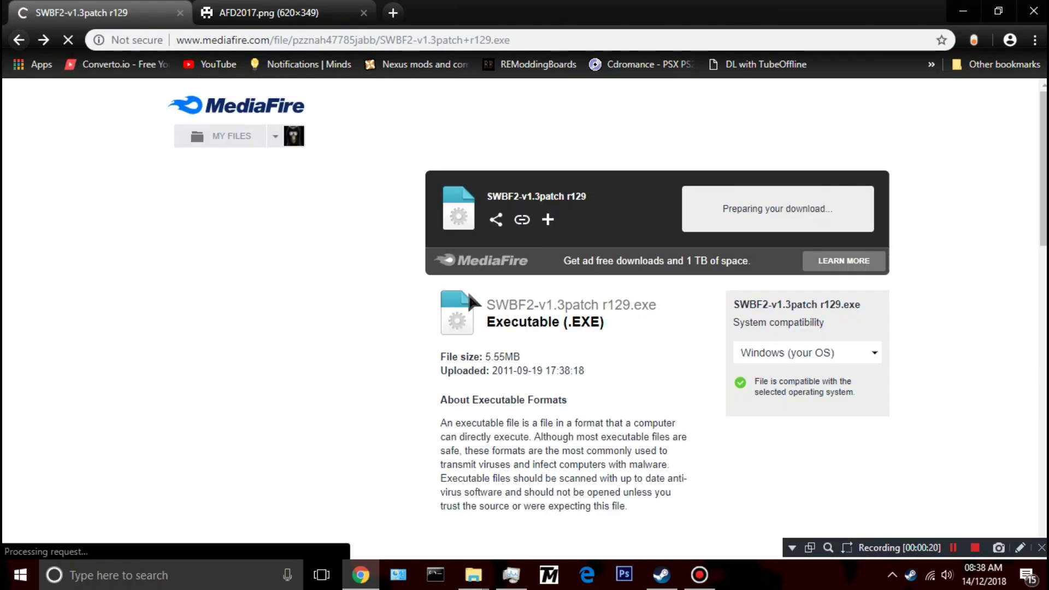
Download SWBF2-v1.3patch r129.exe from MediaFire and save it to the Maxtor (G:) drive.
key(alt+Left)
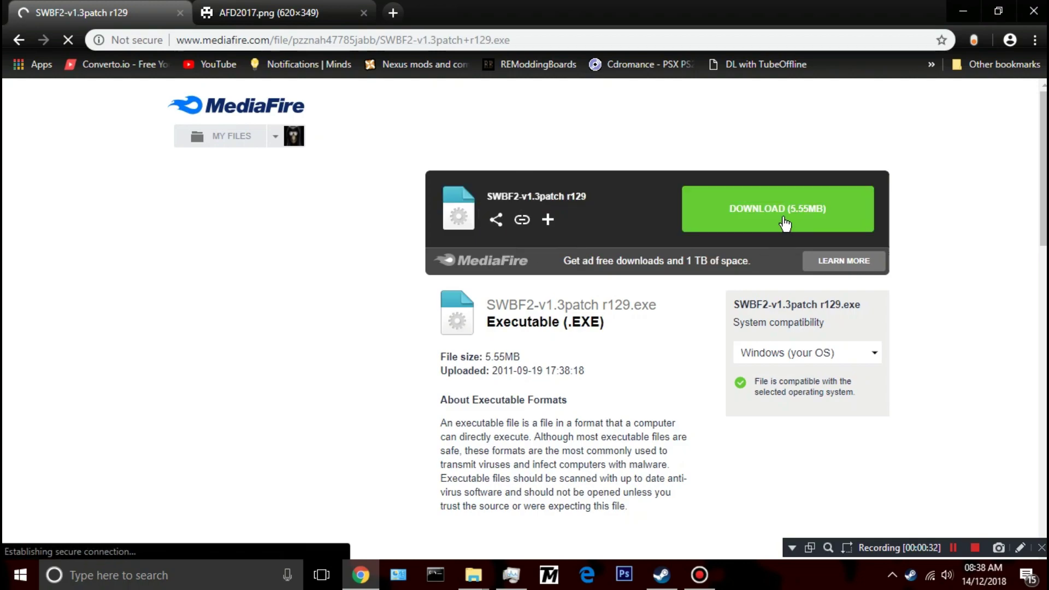
click(784, 223)
click(908, 9)
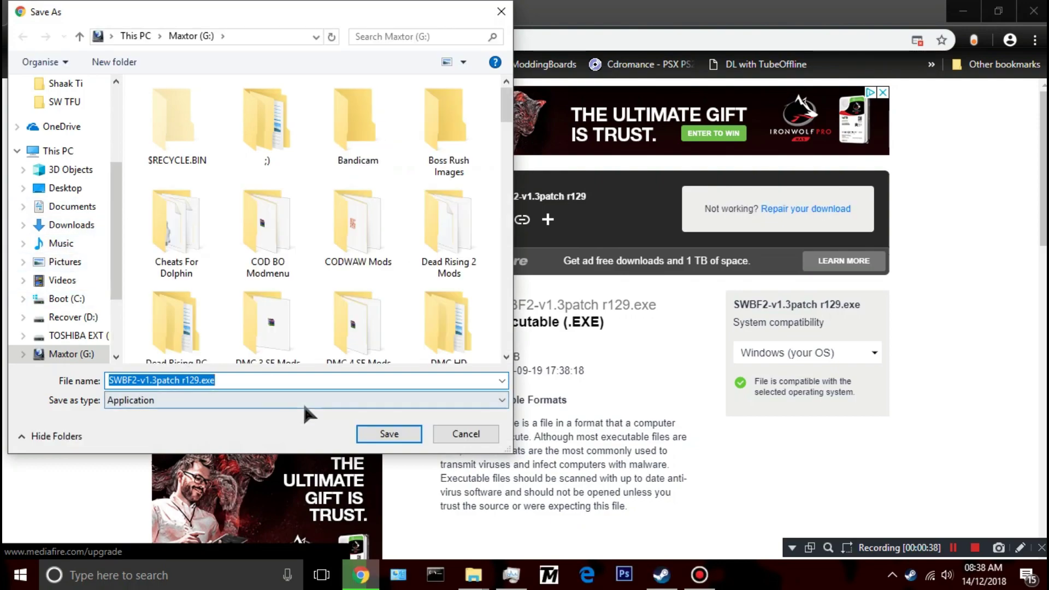
click(390, 433)
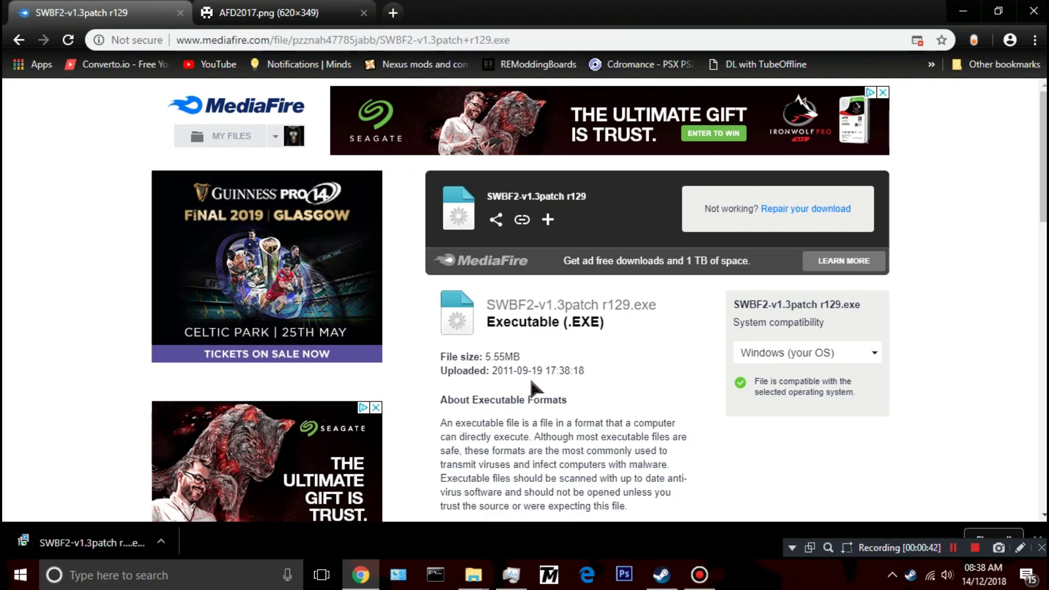
Run the downloaded patch installer and accept c:\Program Files\Star Wars Battlefront II as the destination folder.
click(82, 543)
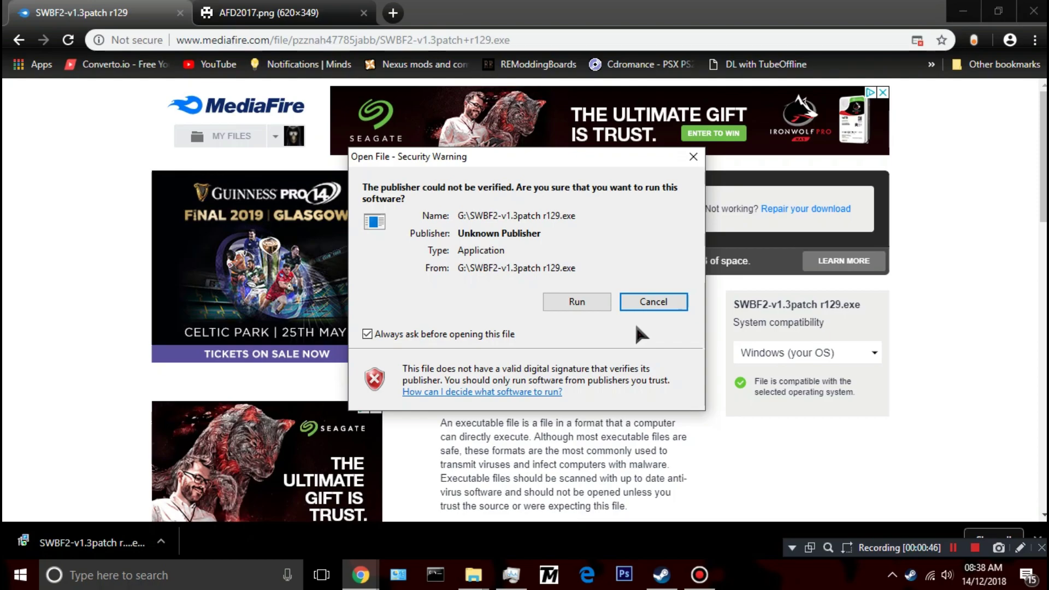
click(563, 303)
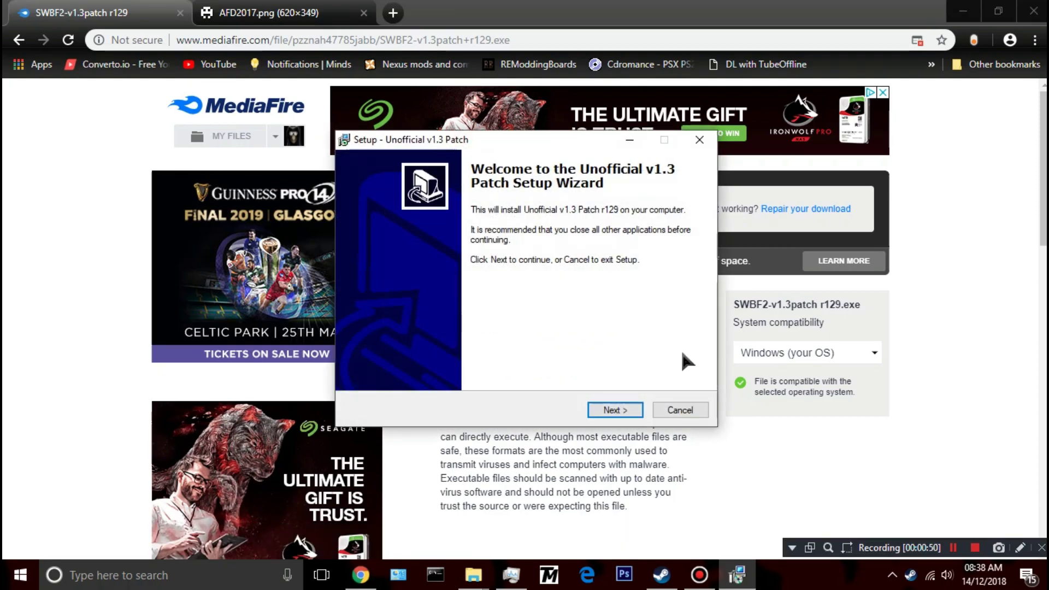
click(600, 409)
click(600, 408)
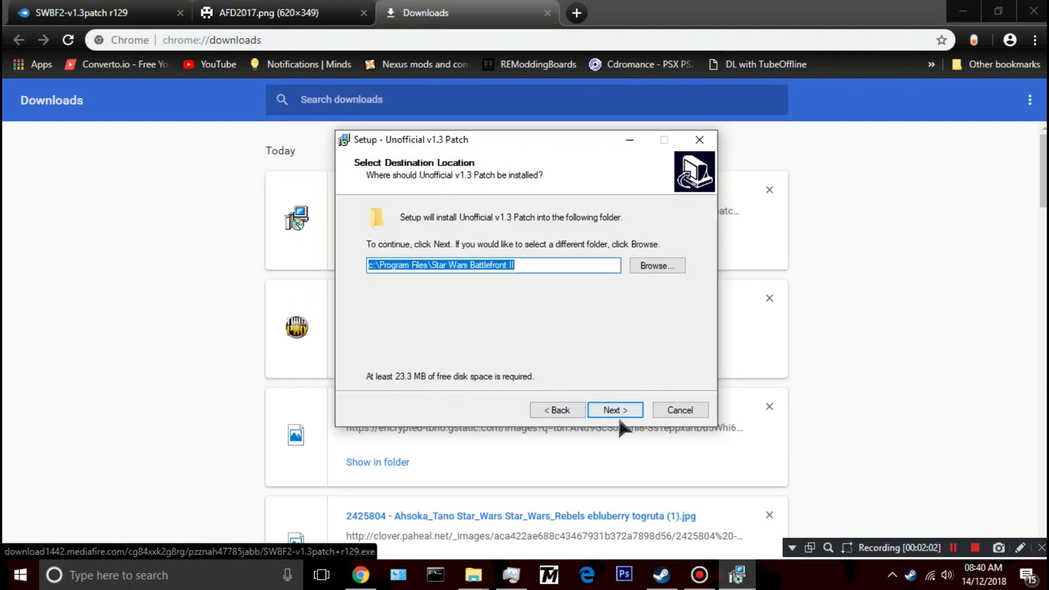
click(621, 409)
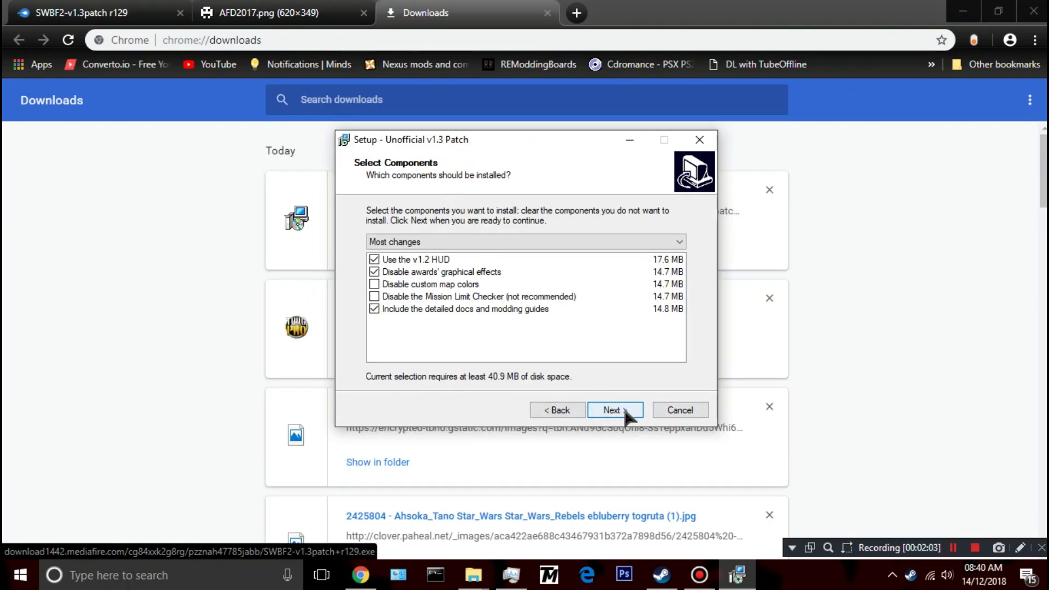
Choose only "Use the v1.2 HUD" as an installation component, leaving all other components unselected.
click(374, 272)
click(374, 259)
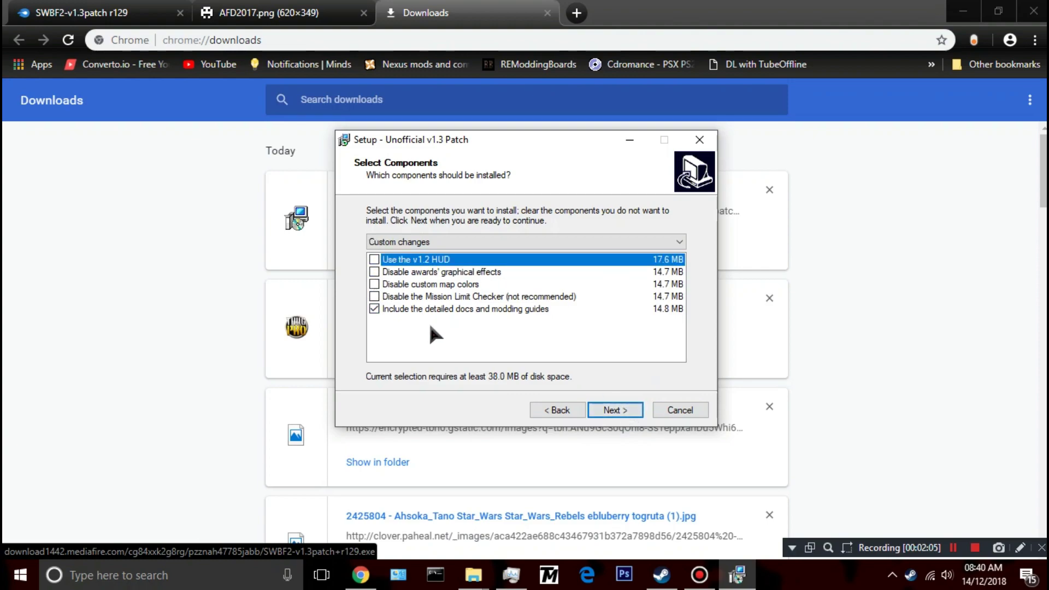
click(375, 309)
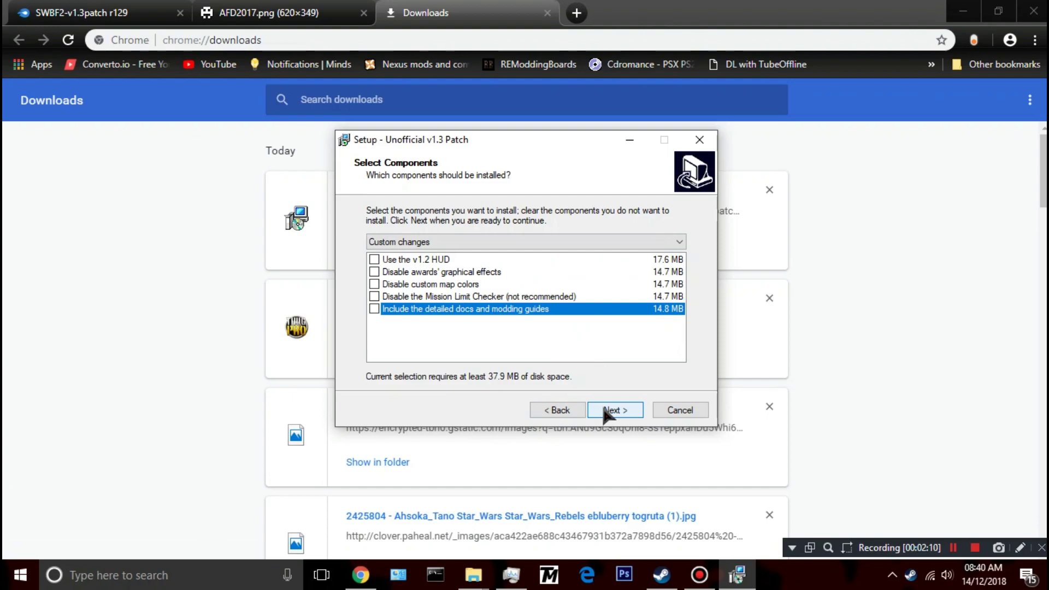
click(388, 262)
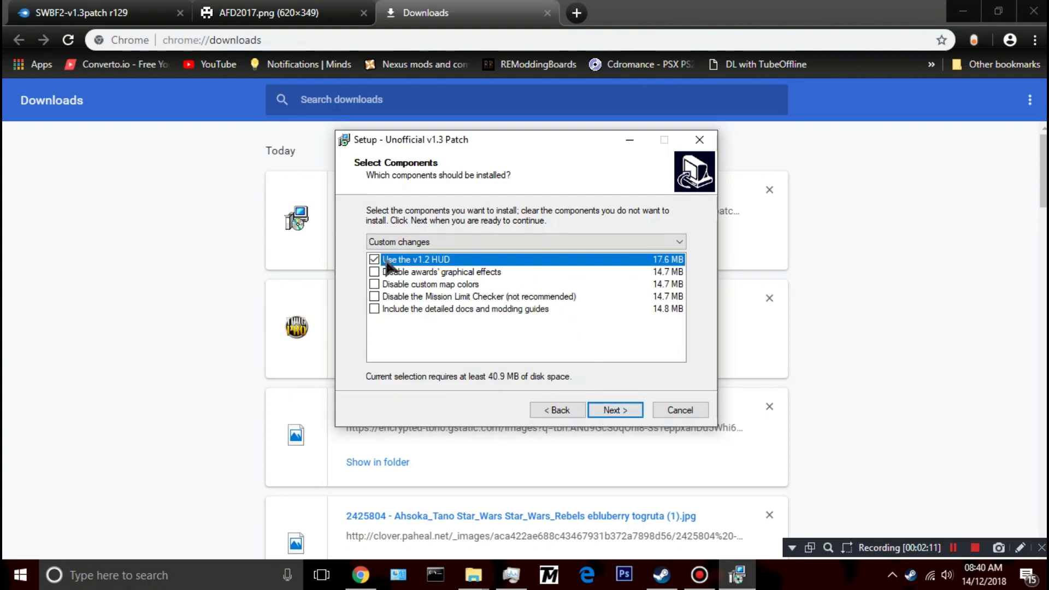
Install the Unofficial v1.3 Patch, finish the setup wizard, and close the readme file.
click(600, 407)
click(608, 405)
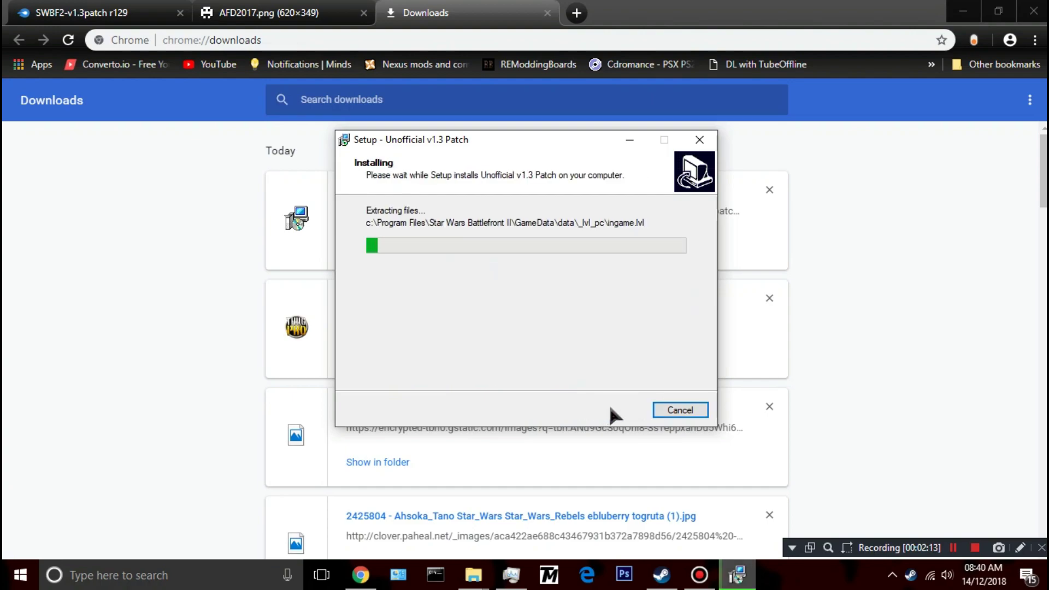
click(604, 407)
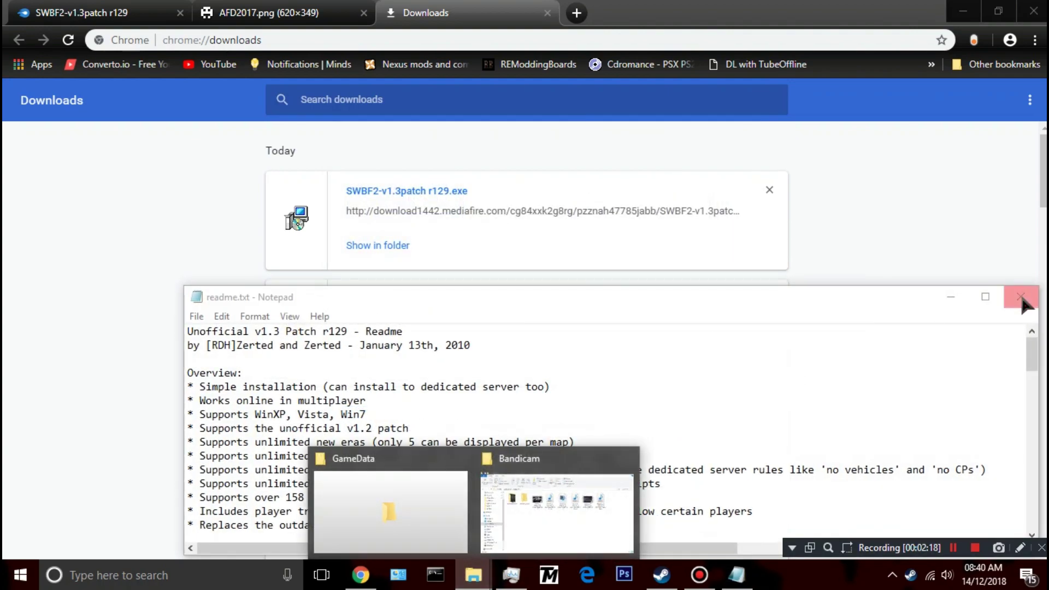
click(1020, 292)
Switch to File Explorer and open the Star Wars Battlefront II folder in Program Files on the Boot (C:) drive.
mouse_move(473, 574)
click(405, 511)
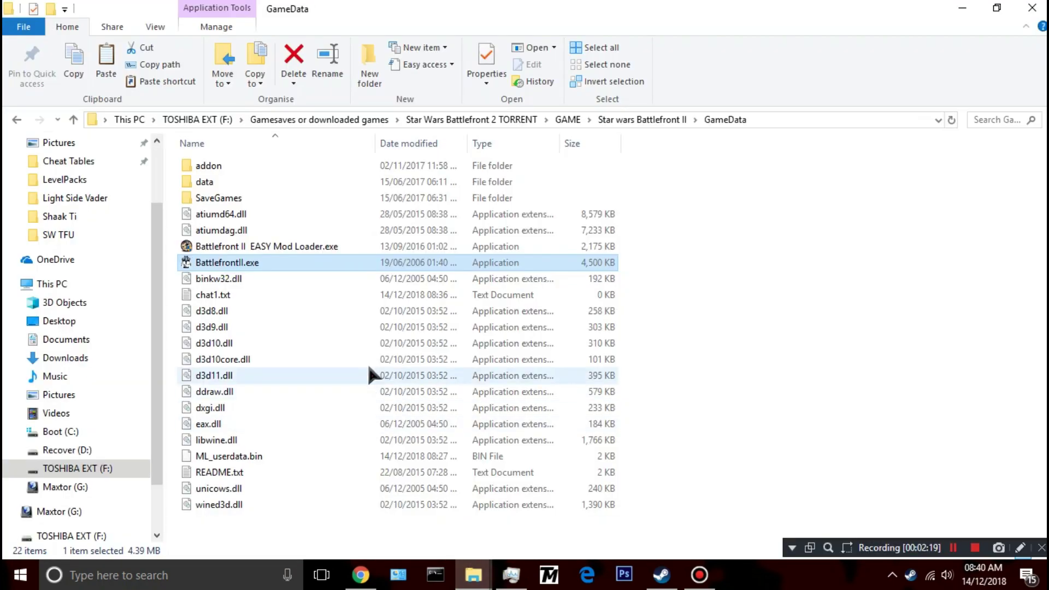
click(67, 431)
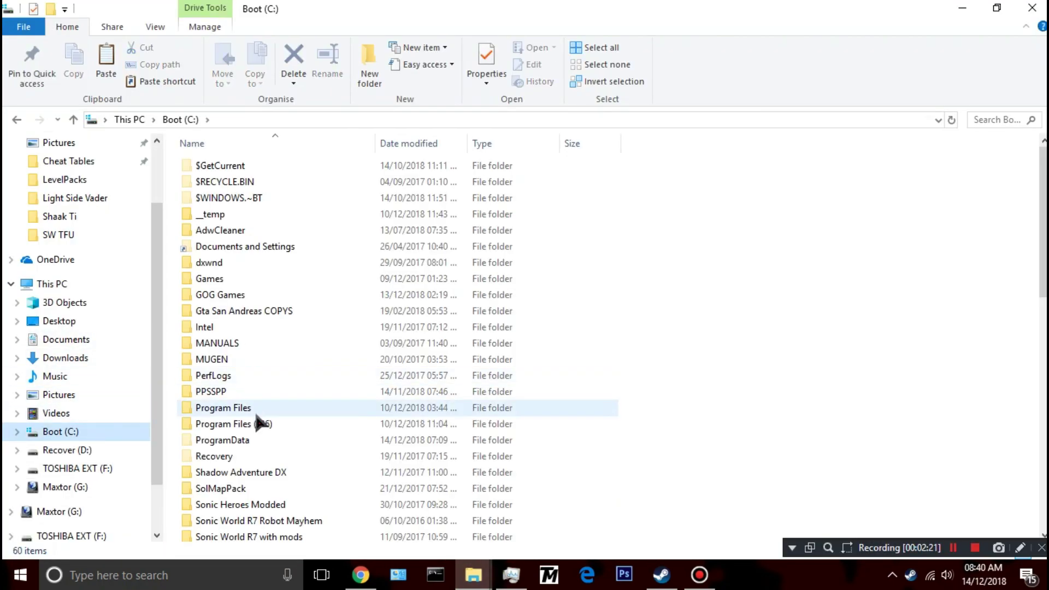
double_click(253, 408)
scroll(220, 395, down, 5)
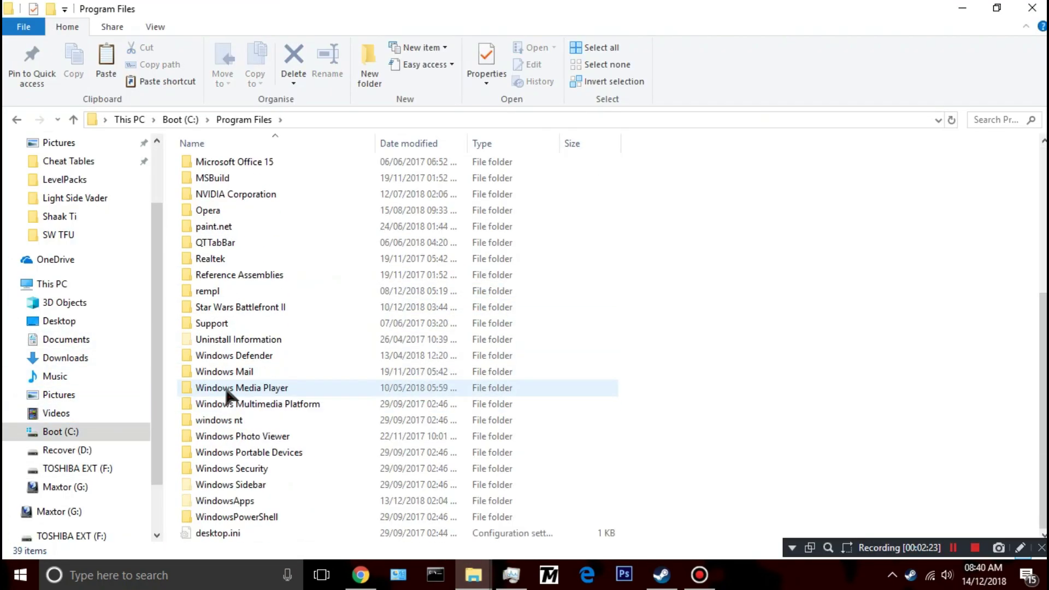
scroll(207, 295, up, 4)
scroll(213, 316, down, 2)
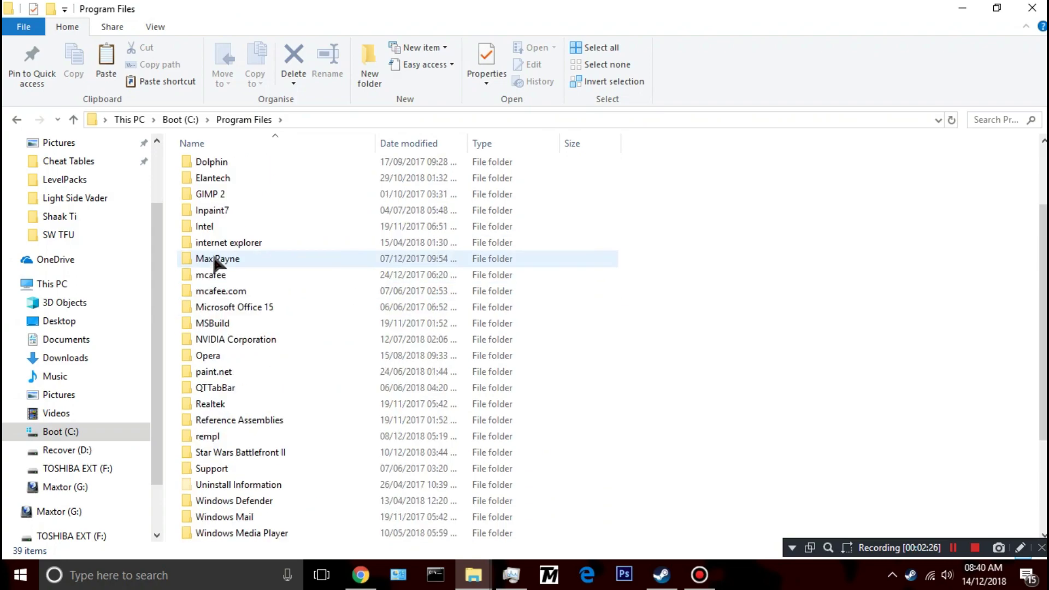
scroll(213, 329, up, 2)
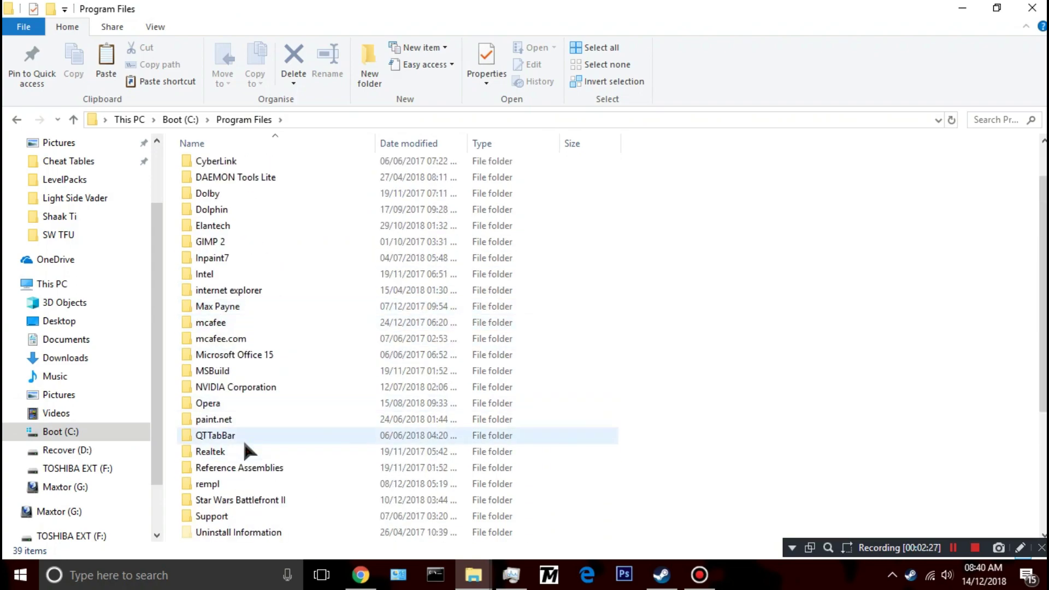
double_click(254, 495)
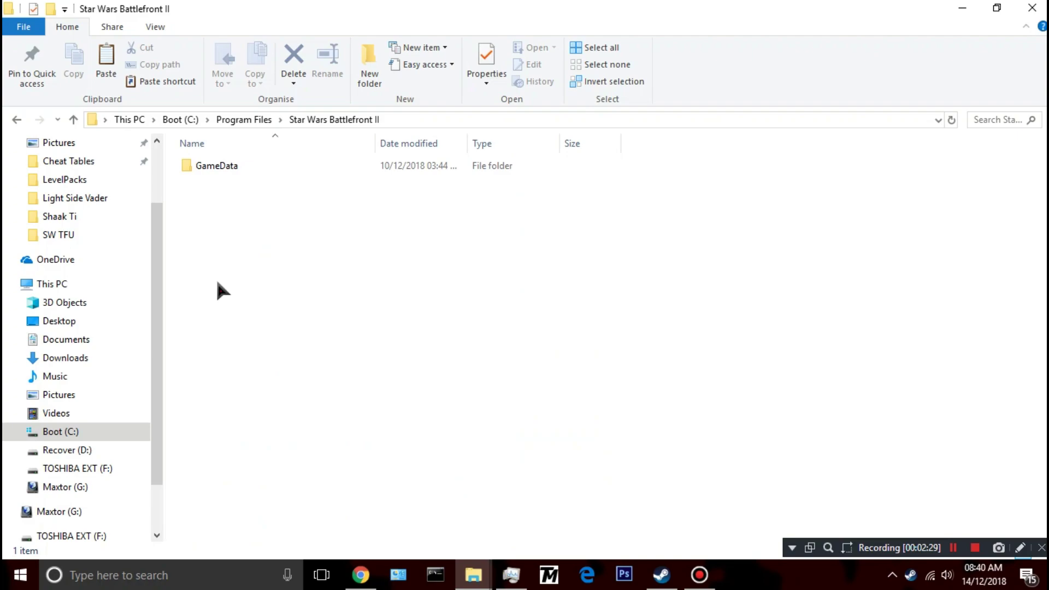
Inspect the AAA-v1.3patch folder inside GameData's addon folder, and return to GameData.
double_click(213, 164)
double_click(214, 166)
double_click(207, 165)
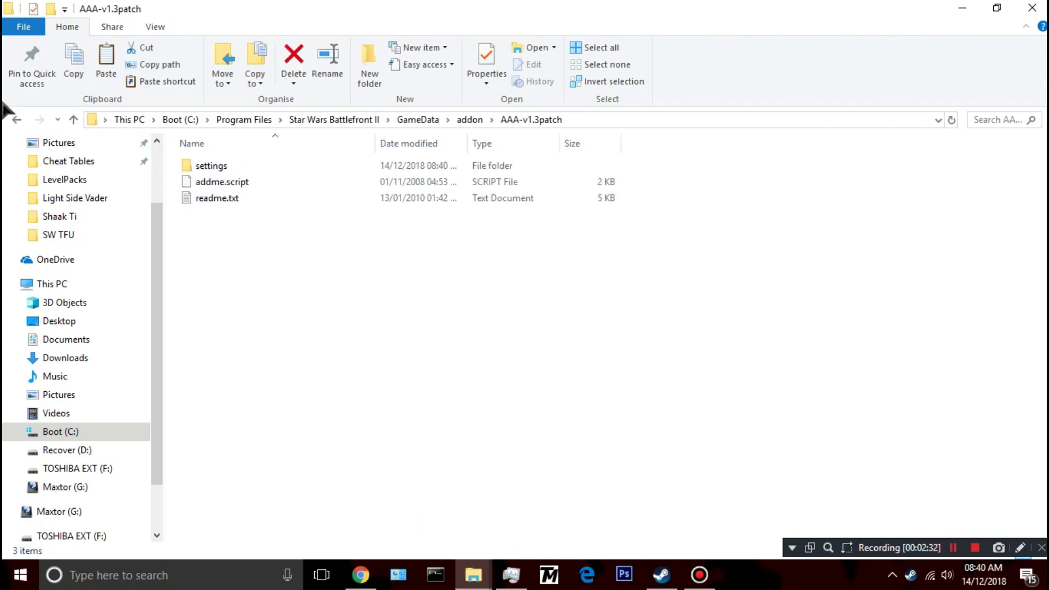
click(19, 119)
click(19, 119)
Copy the addon and data folders from the patch's GameData folder.
click(238, 210)
drag(227, 263, 186, 164)
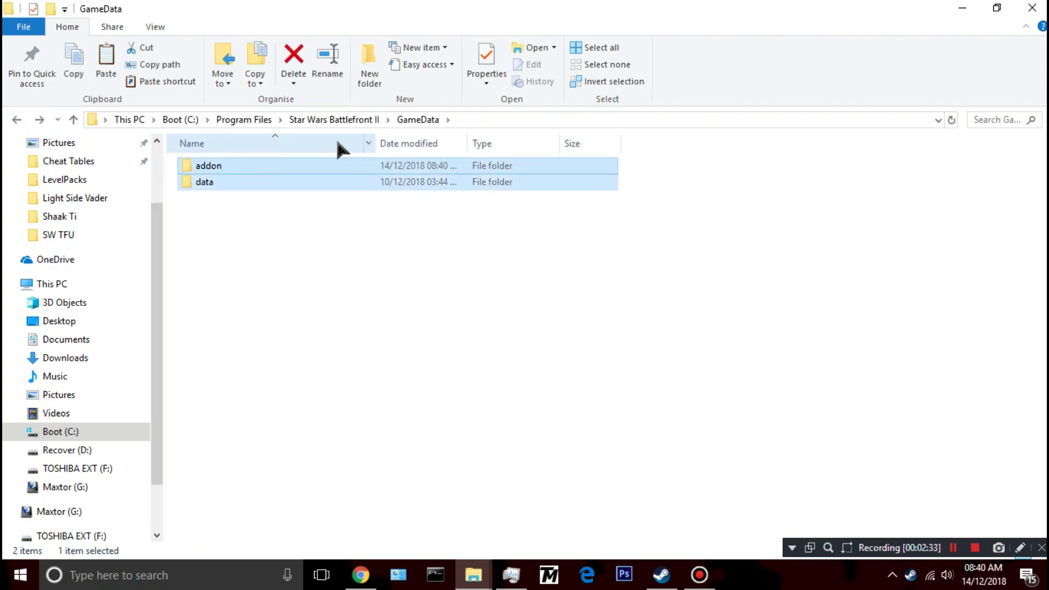
right_click(325, 163)
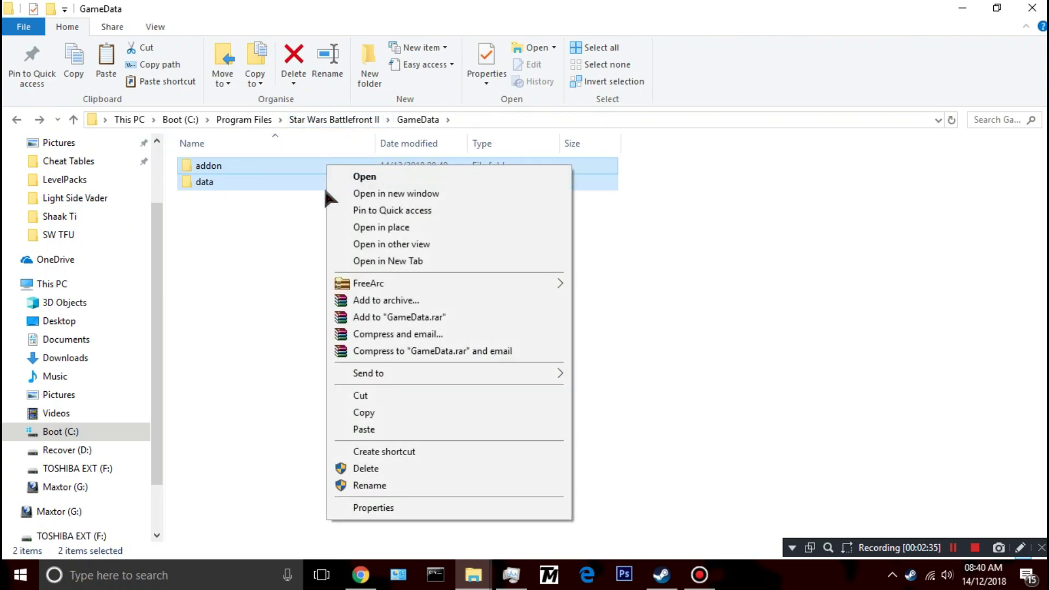
click(360, 412)
Paste the copied folders into the game's own GameData folder on TOSHIBA EXT (F:), replacing the files in the destination.
click(17, 120)
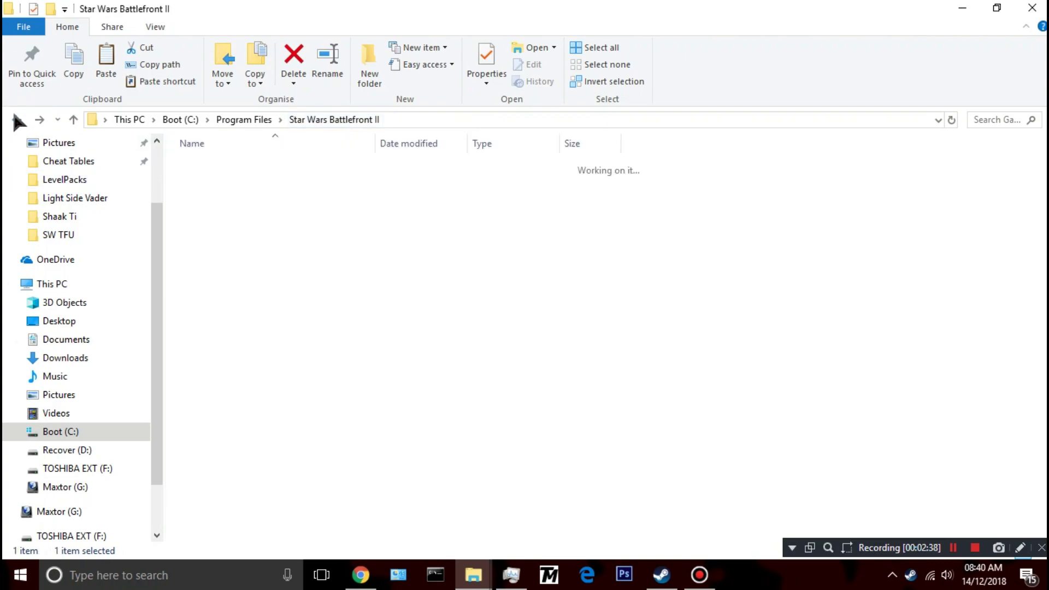
click(17, 120)
click(18, 120)
click(39, 119)
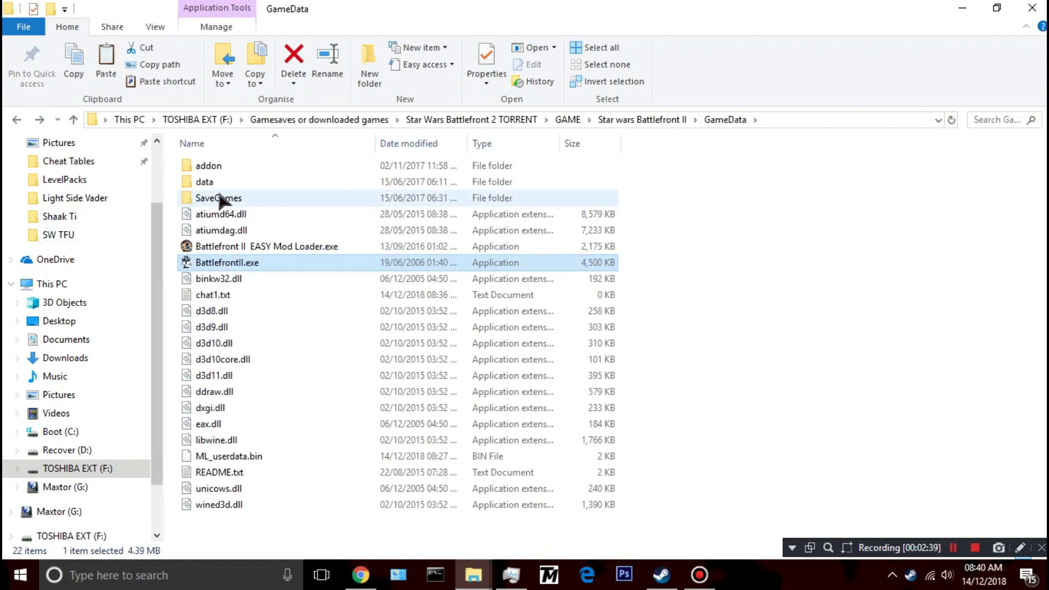
right_click(678, 249)
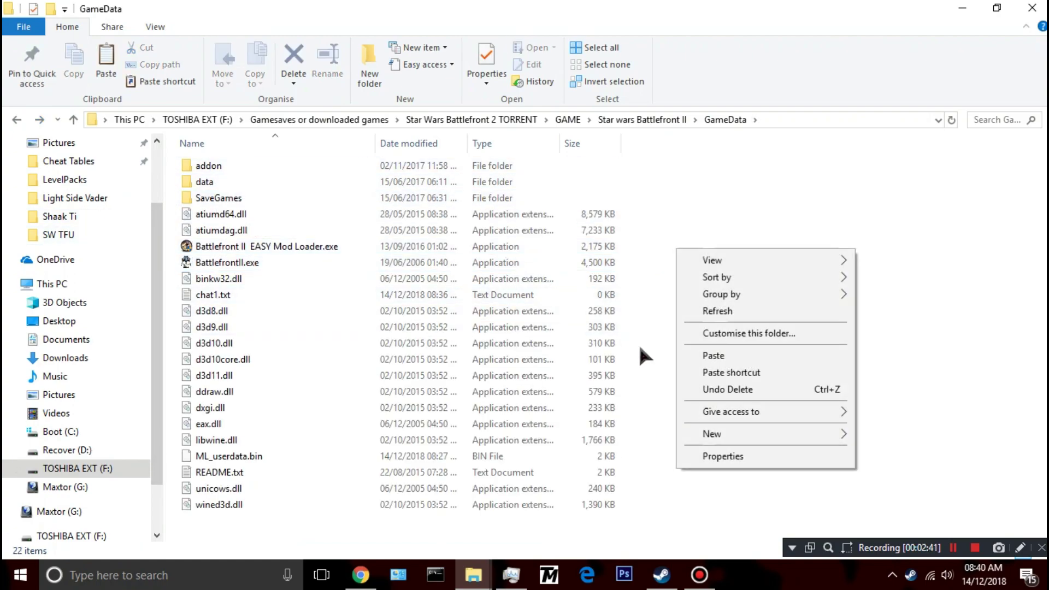
click(712, 355)
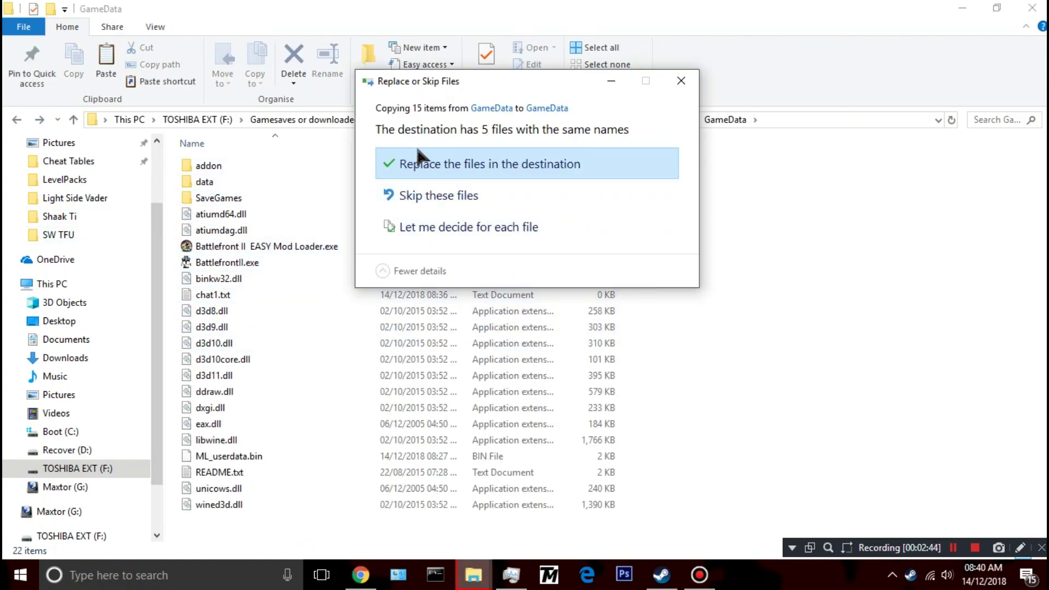
click(415, 164)
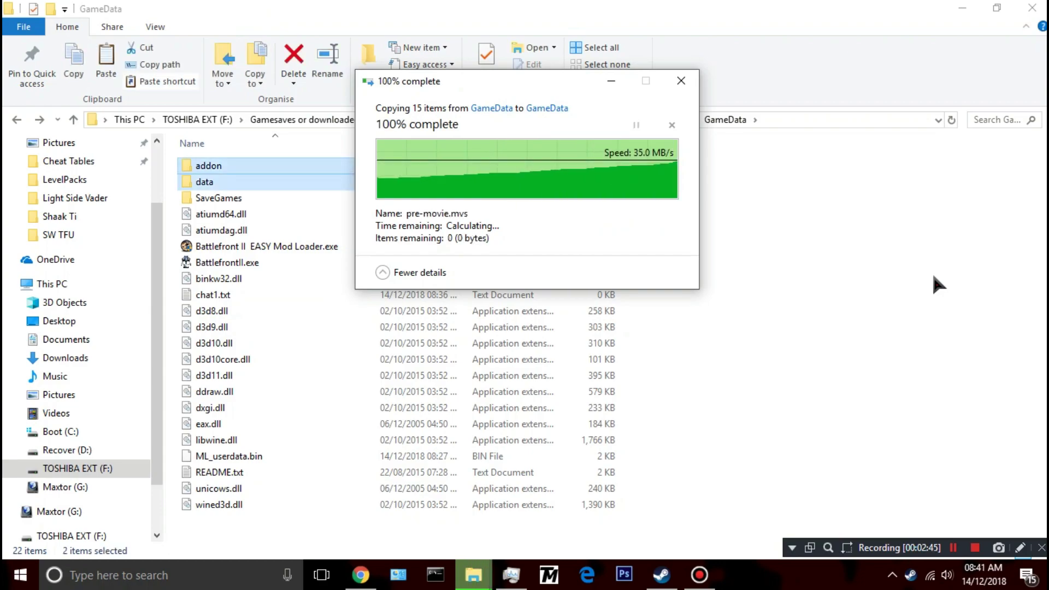
click(870, 260)
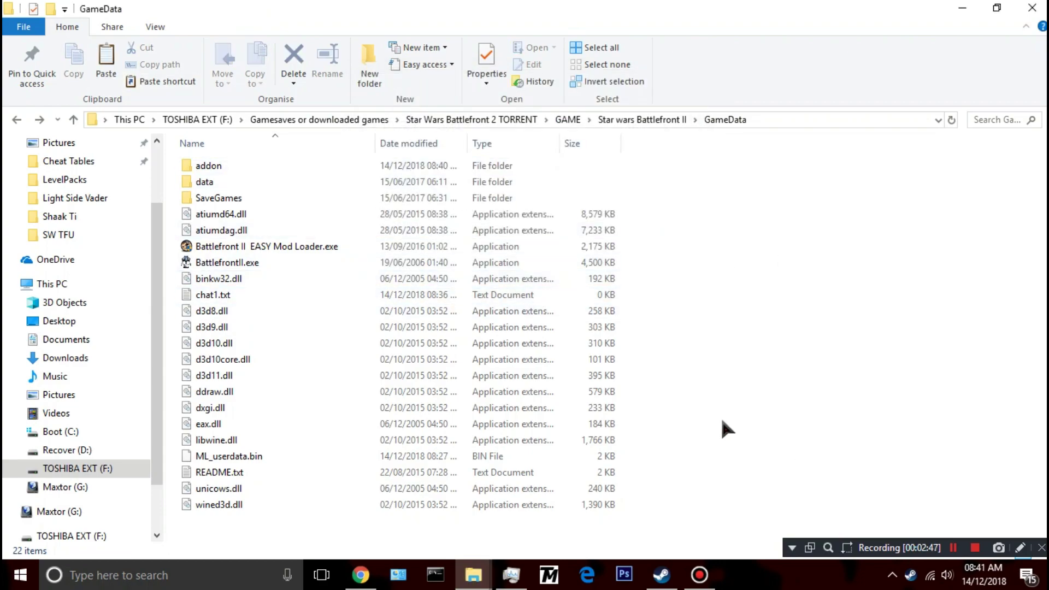
Switch to Chrome, close the Downloads and AFD2017.png pages, and go back from MediaFire to the In-Game Skin Changer mod on ModDB.
key(alt+Tab)
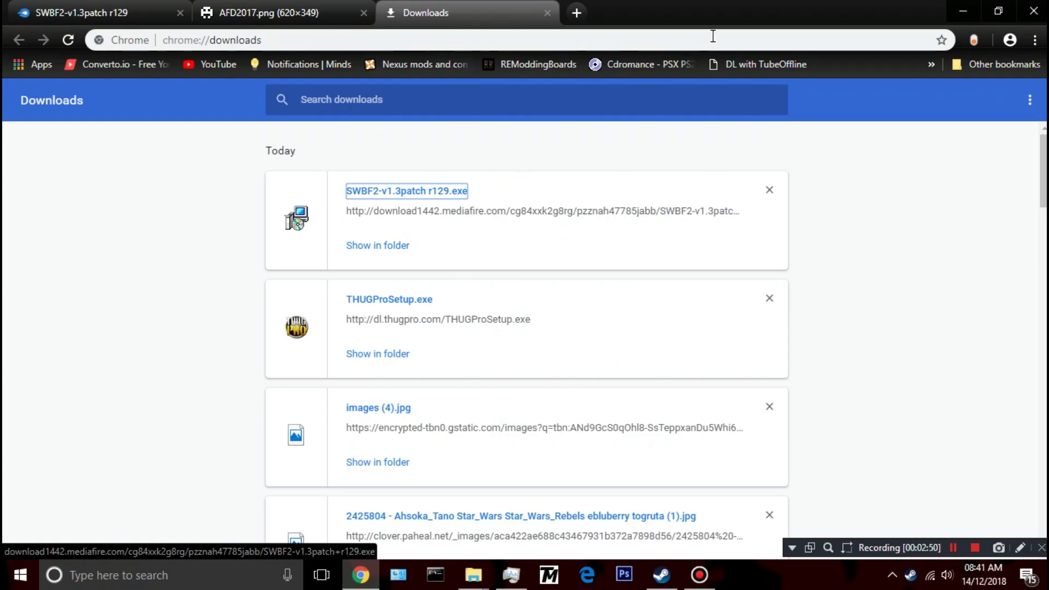
click(547, 13)
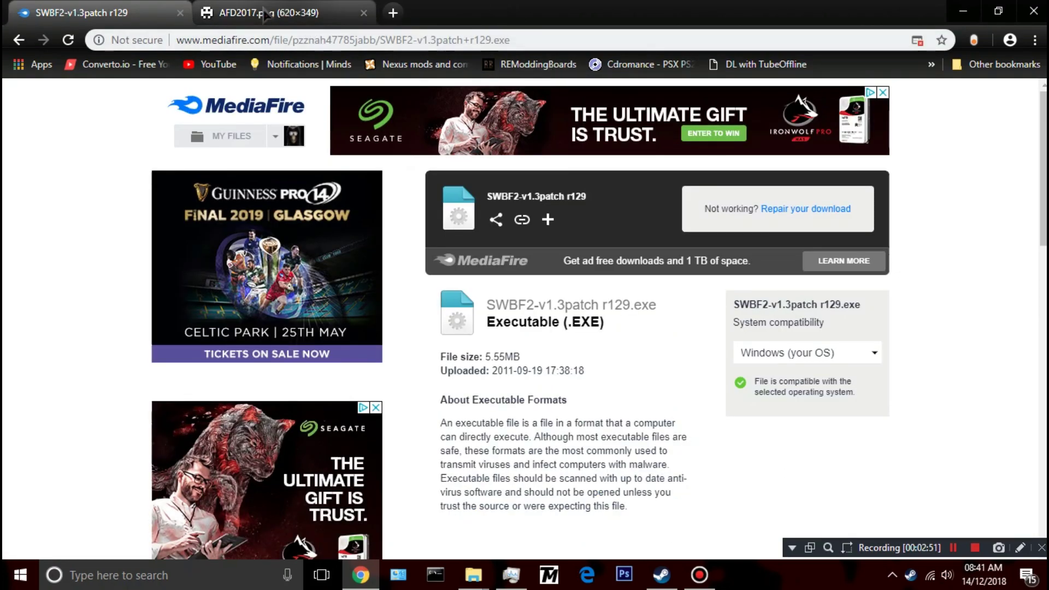
click(364, 13)
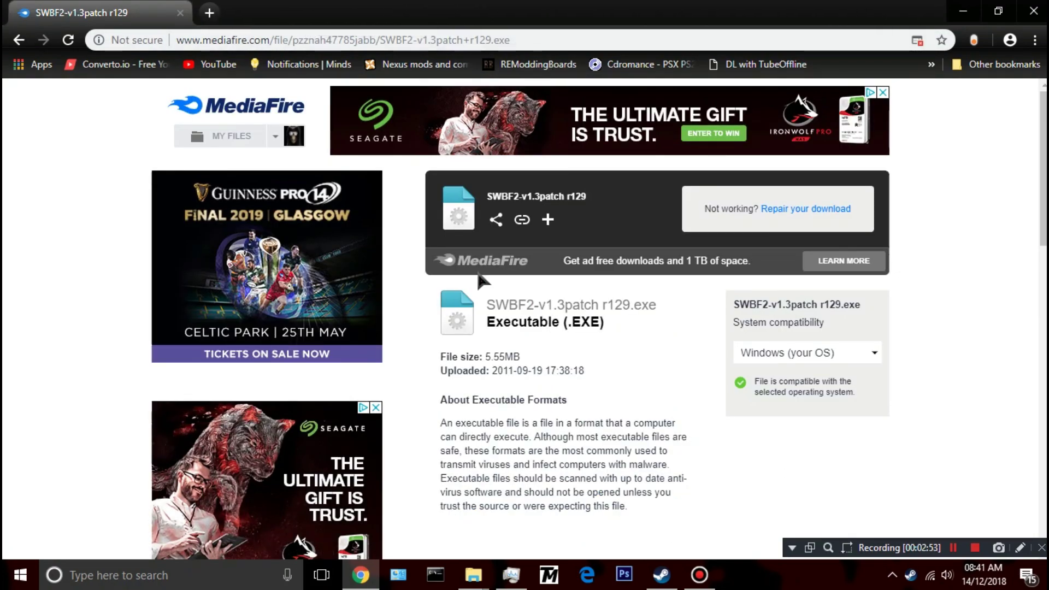
click(18, 40)
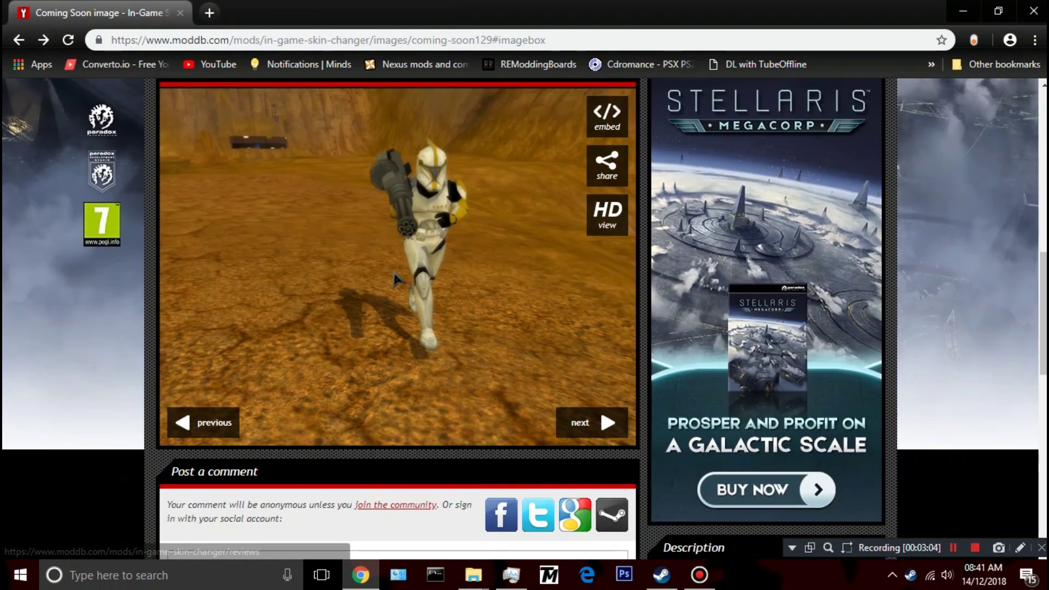
Open the Skin Changer Mod v0.8 download page from the In-Game Skin Changer mod's files.
scroll(395, 276, up, 4)
click(403, 134)
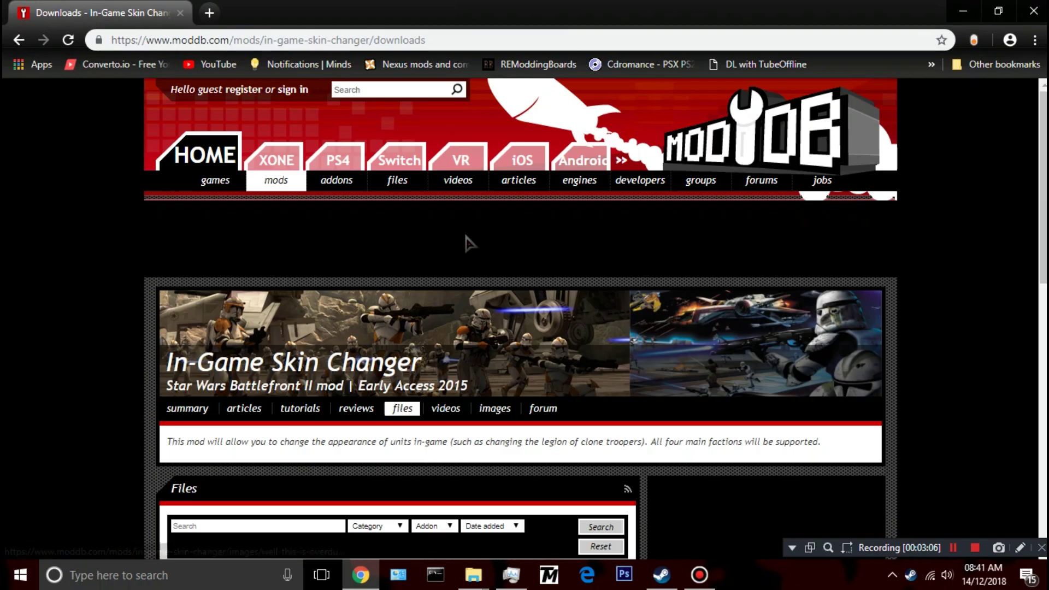
scroll(463, 240, down, 5)
click(349, 265)
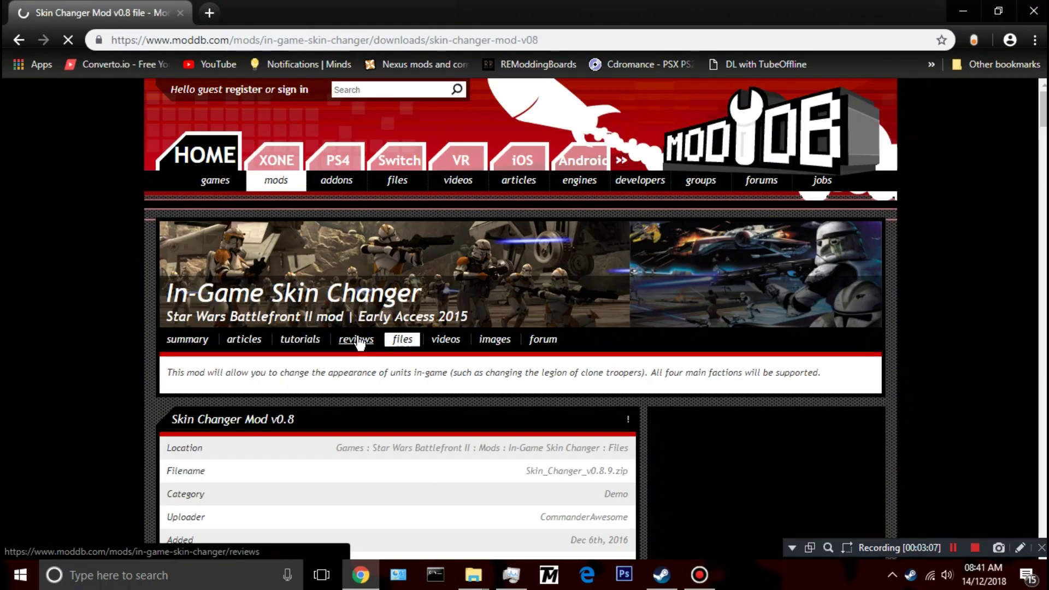
Download Skin_Changer_v0.8.9.zip to the Maxtor (G:) drive and close the download pop-up.
scroll(481, 393, down, 5)
click(480, 388)
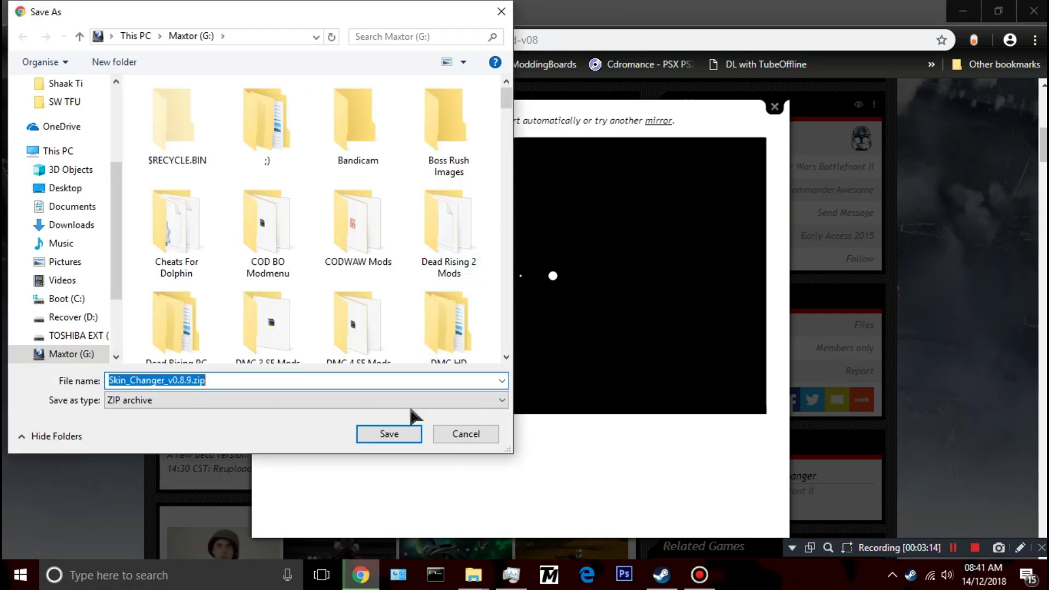
click(405, 434)
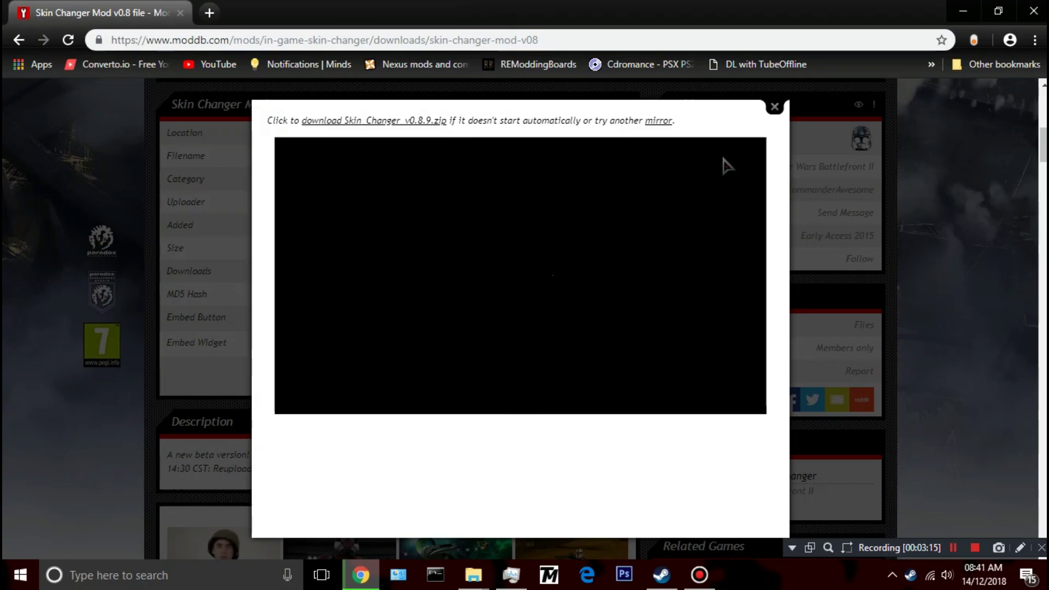
click(774, 107)
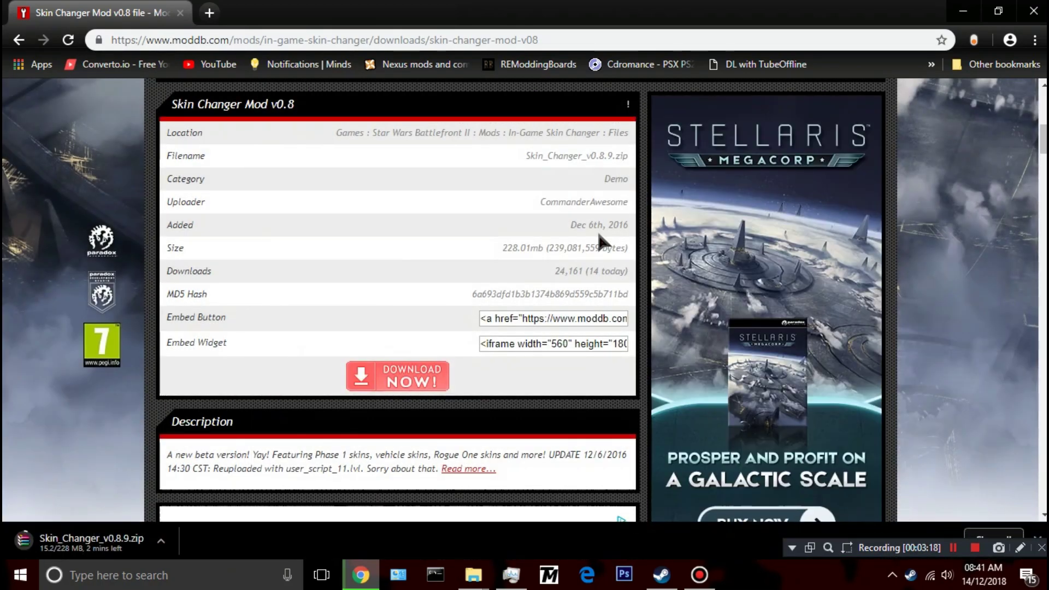
Expand the Skin Changer Mod v0.8 description and read through its changelog.
scroll(545, 398, down, 2)
click(471, 392)
scroll(512, 327, down, 5)
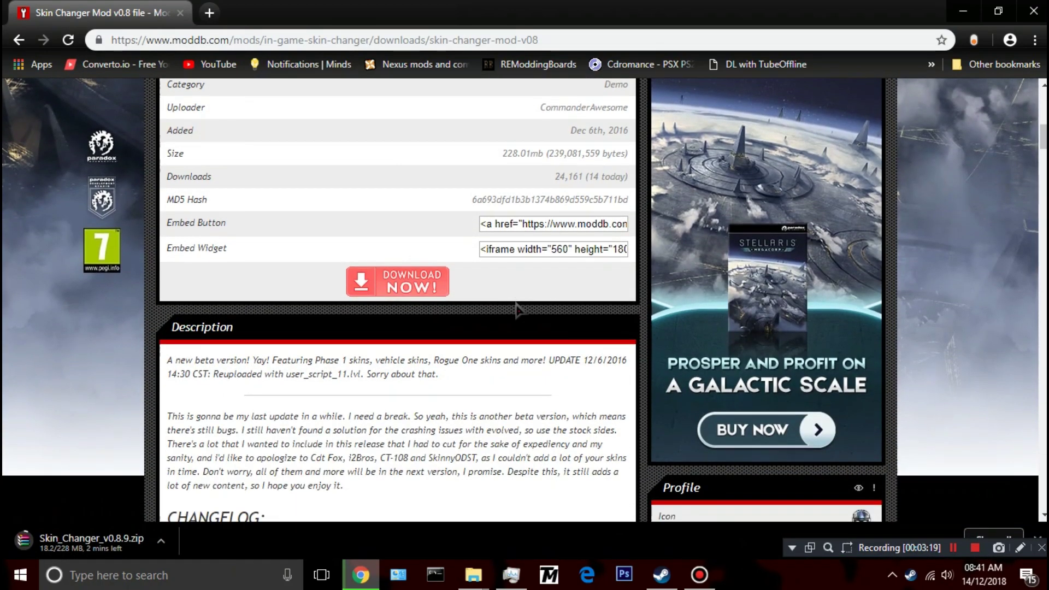
scroll(319, 313, down, 8)
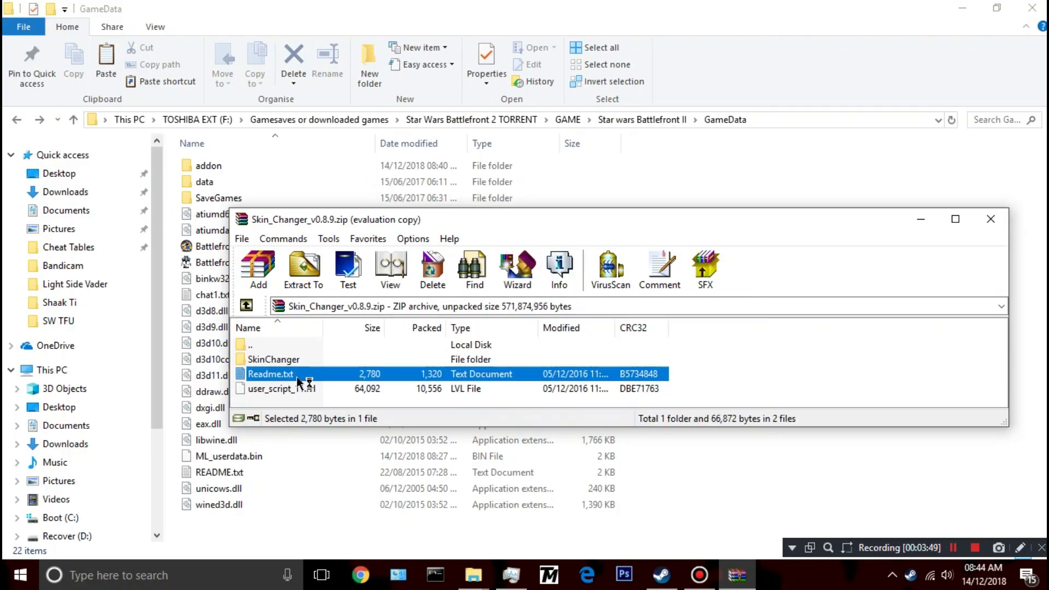
Read the installation instructions in the archive's Readme.txt and close the file.
double_click(281, 371)
scroll(539, 391, down, 4)
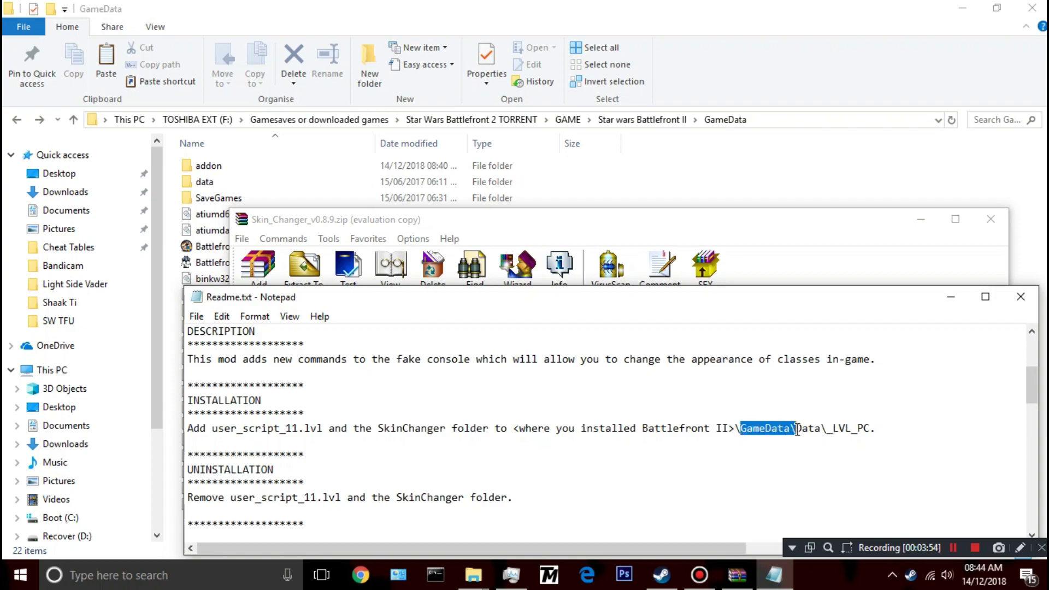
click(1034, 301)
Extract the SkinChanger folder and user_script_11.lvl from Skin_Changer_v0.8.9.zip into the game's GameData\data\_lvl_pc folder.
double_click(236, 181)
double_click(208, 166)
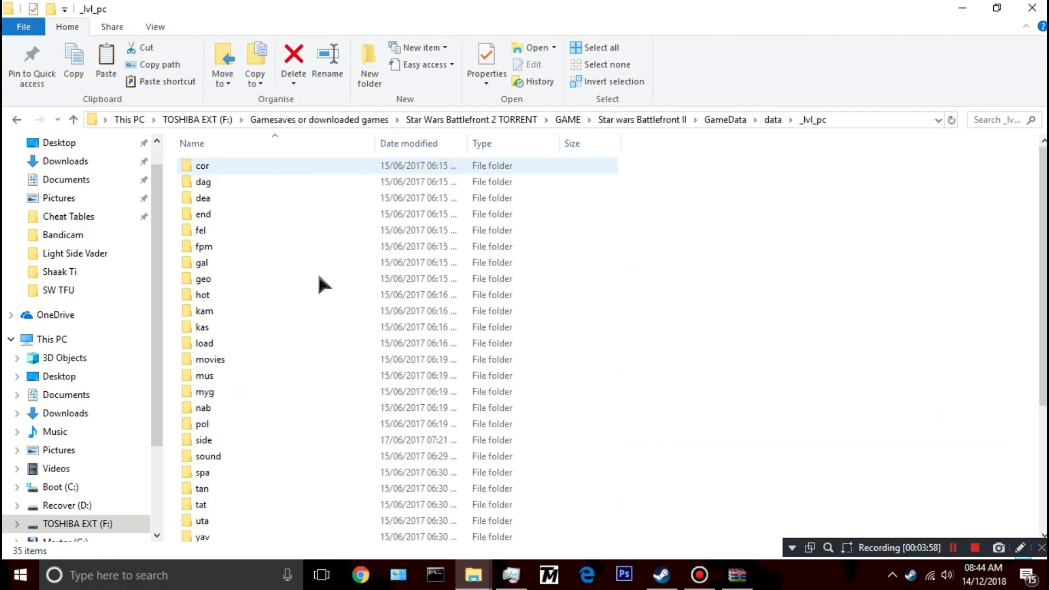
click(737, 575)
click(274, 389)
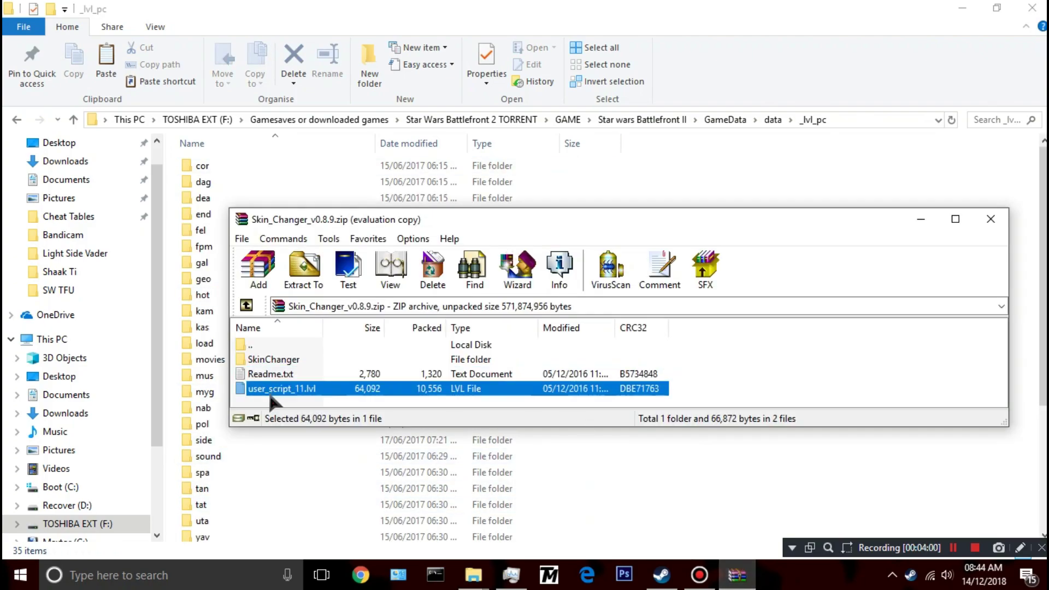
ctrl+click(270, 363)
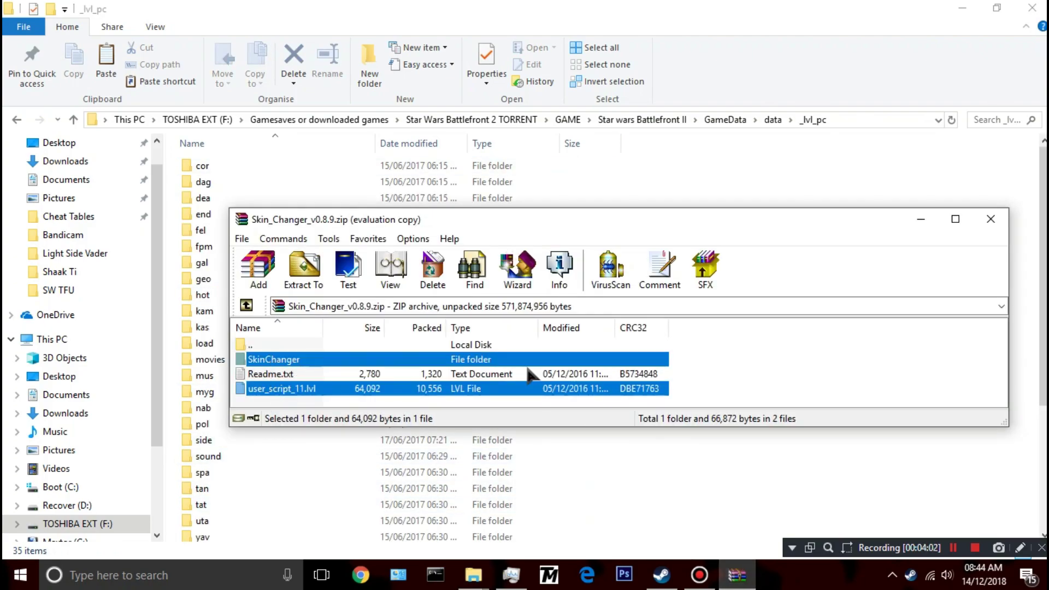
drag(758, 472, 758, 474)
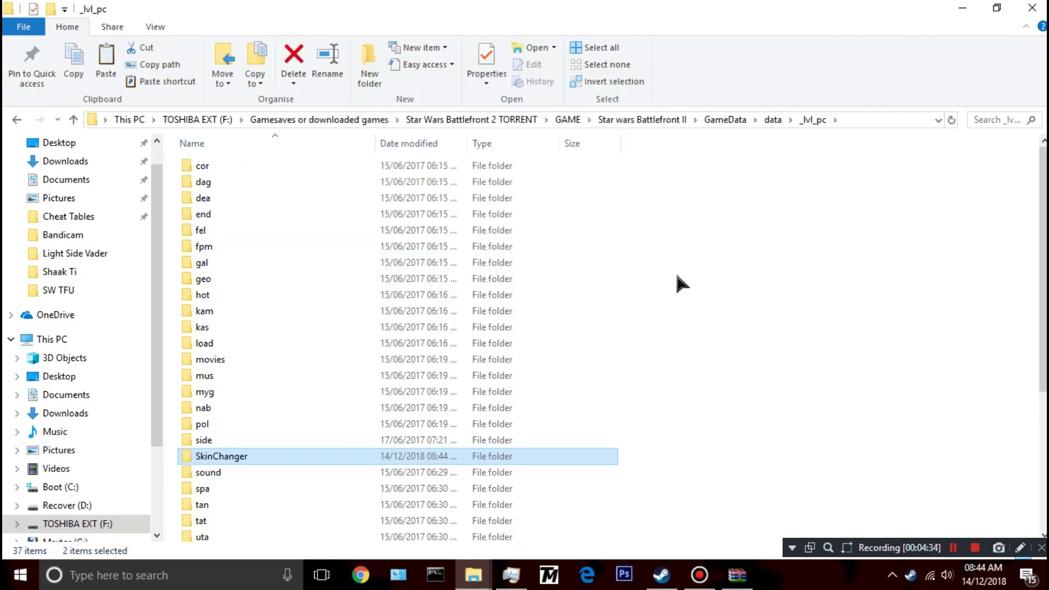
Check the _lvl_pc folder for the extracted SkinChanger folder and user_script_11.lvl file.
click(625, 345)
scroll(362, 375, down, 1)
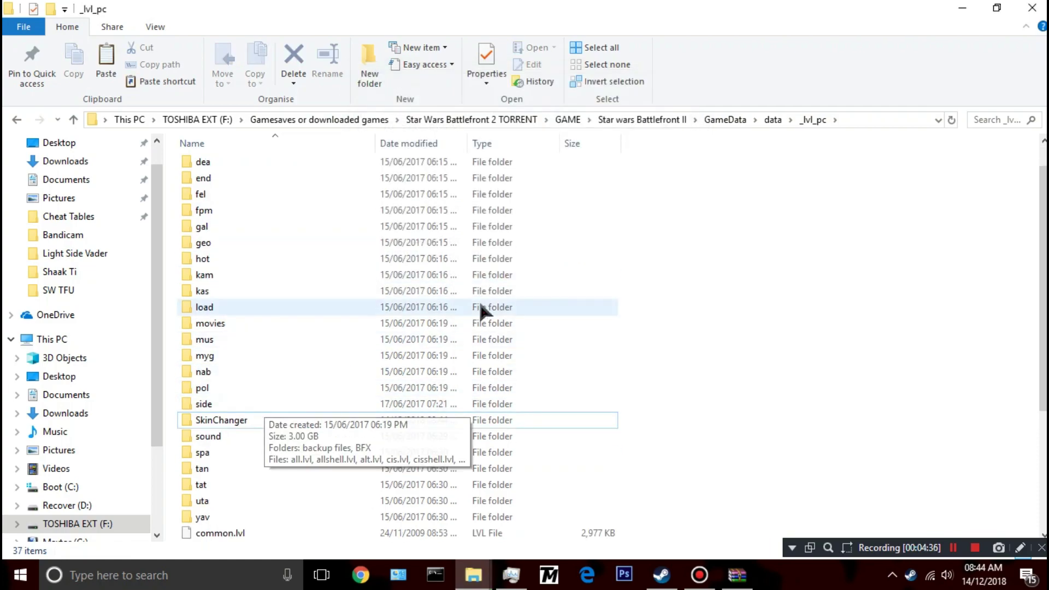
scroll(471, 310, down, 4)
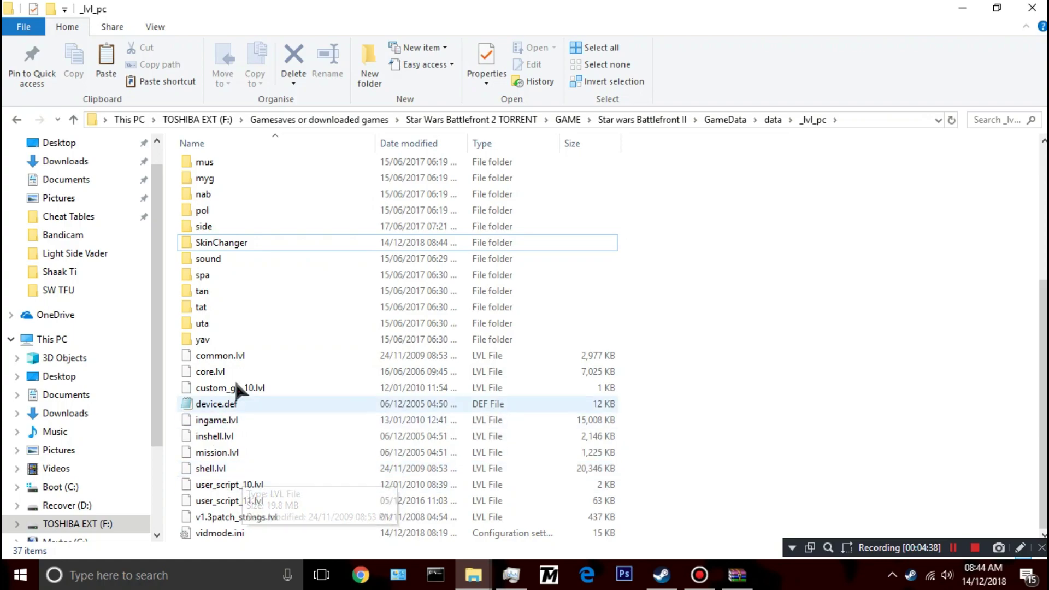
Close the Skin_Changer_v0.8.9.zip archive and go up to the Star wars Battlefront II folder.
click(737, 574)
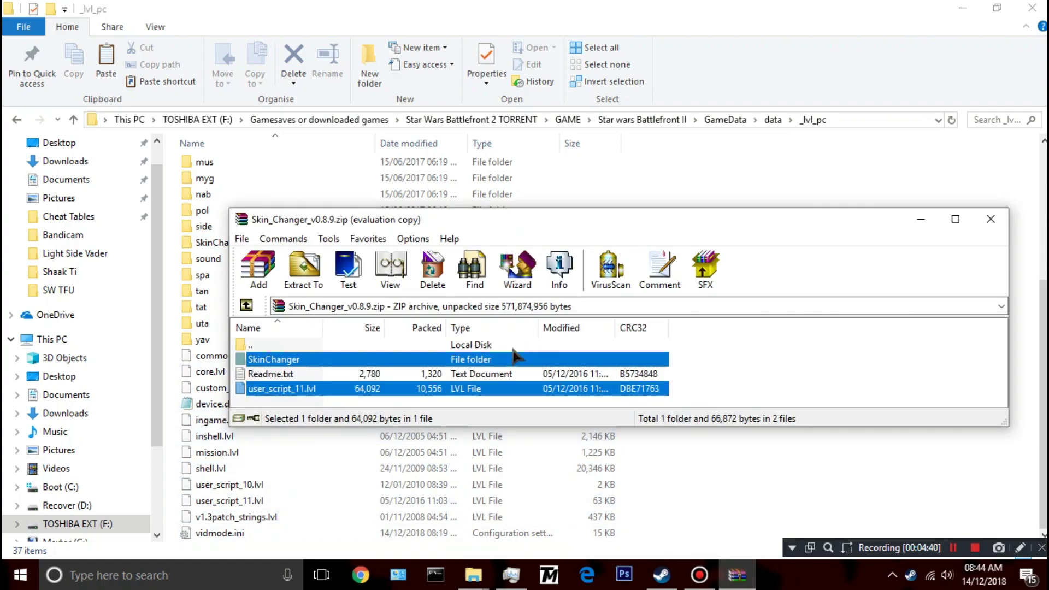
click(858, 344)
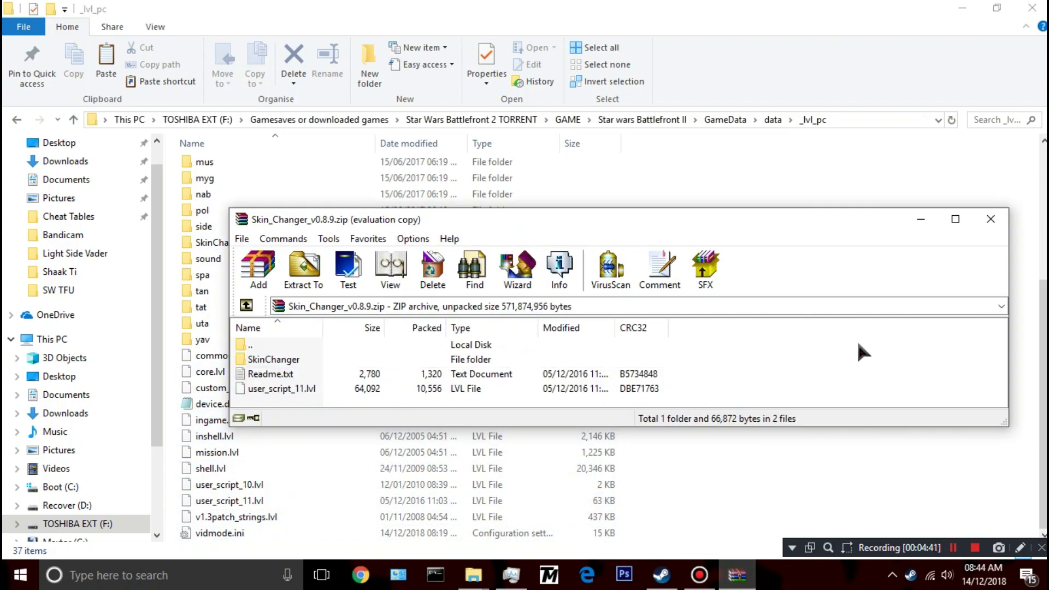
click(990, 219)
click(633, 120)
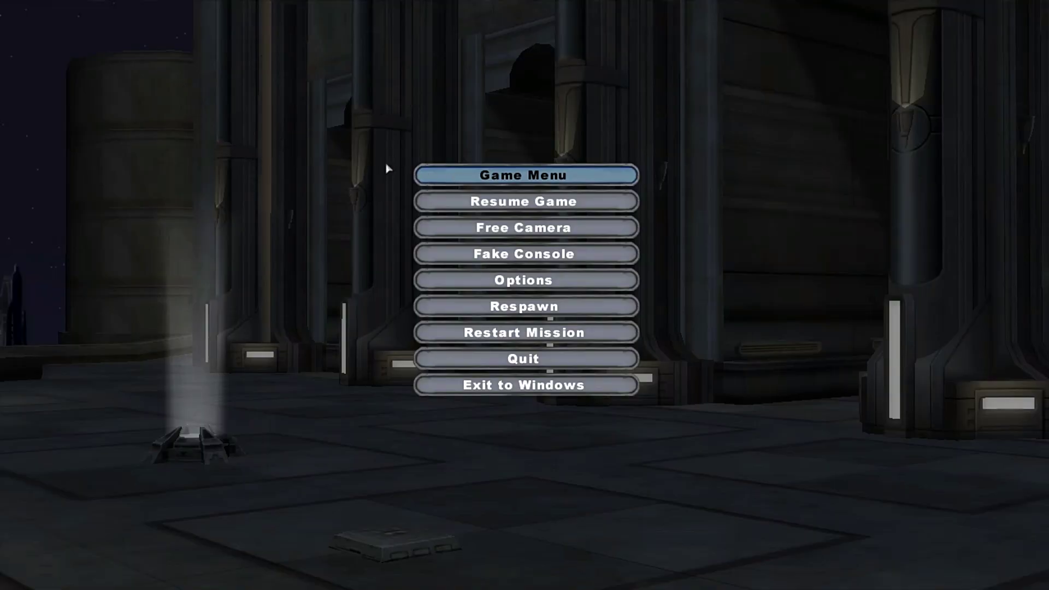
Open the Fake Console in the game and browse the Change Skins commands from the Republic section through to Heroes.
click(498, 254)
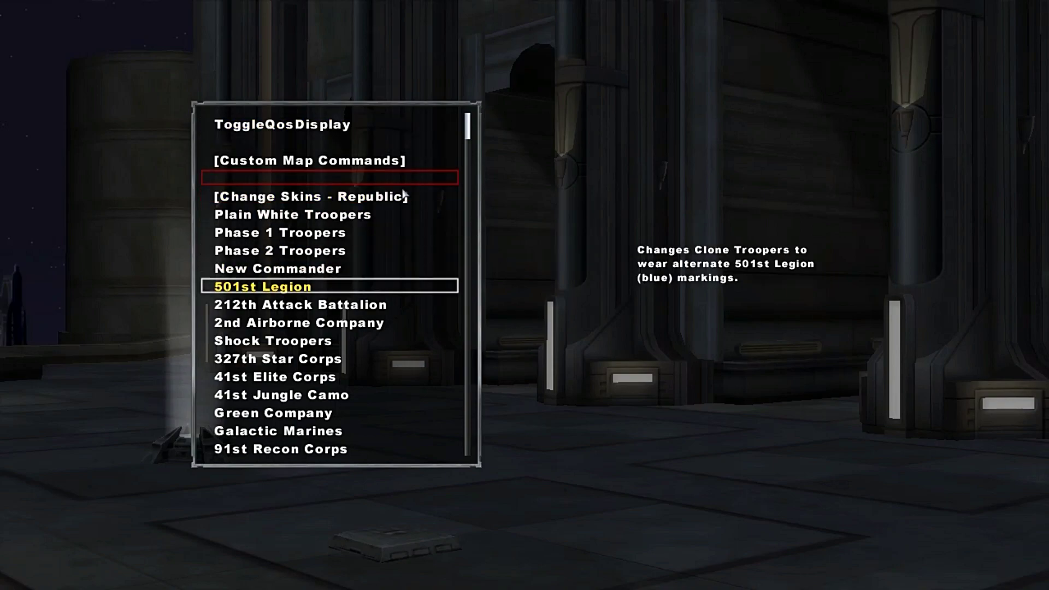
key(Down)
key(Down)
key(Down)
key(Down)
key(Down)
key(Down)
key(Down)
key(Down)
key(Down)
key(Down)
key(Down)
key(Down)
key(Down)
key(Down)
key(Down)
key(Down)
key(Down)
key(Down)
key(Down)
key(Down)
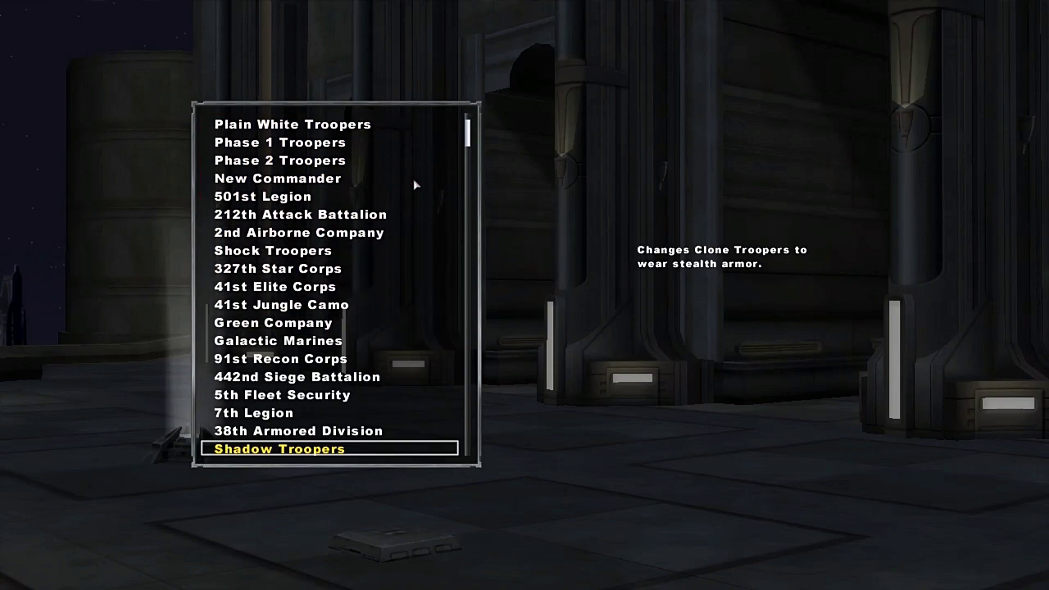
key(Down)
key(Down)
key(Down)
key(Down)
key(Down)
key(Down)
key(Down)
key(Down)
key(Down)
key(Down)
key(Down)
key(Down)
key(Down)
key(Down)
key(Down)
key(Down)
key(Down)
key(Down)
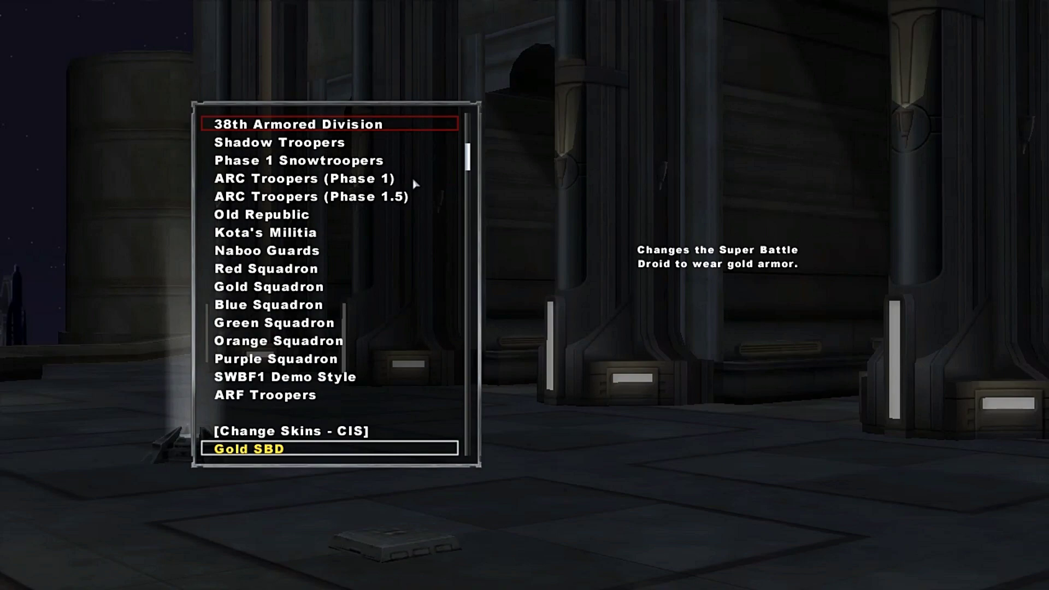
key(Down)
key(Down)
key(Down)
key(Down)
key(Down)
key(Down)
key(Down)
key(Down)
key(Down)
key(Down)
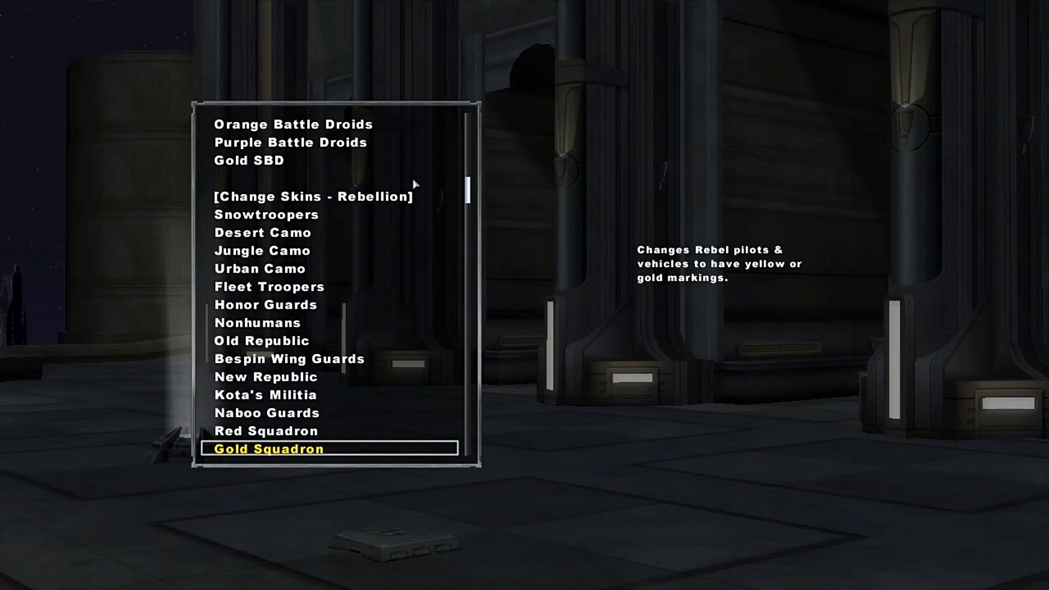
key(Down)
key(Down)
key(Down)
key(Down)
key(Down)
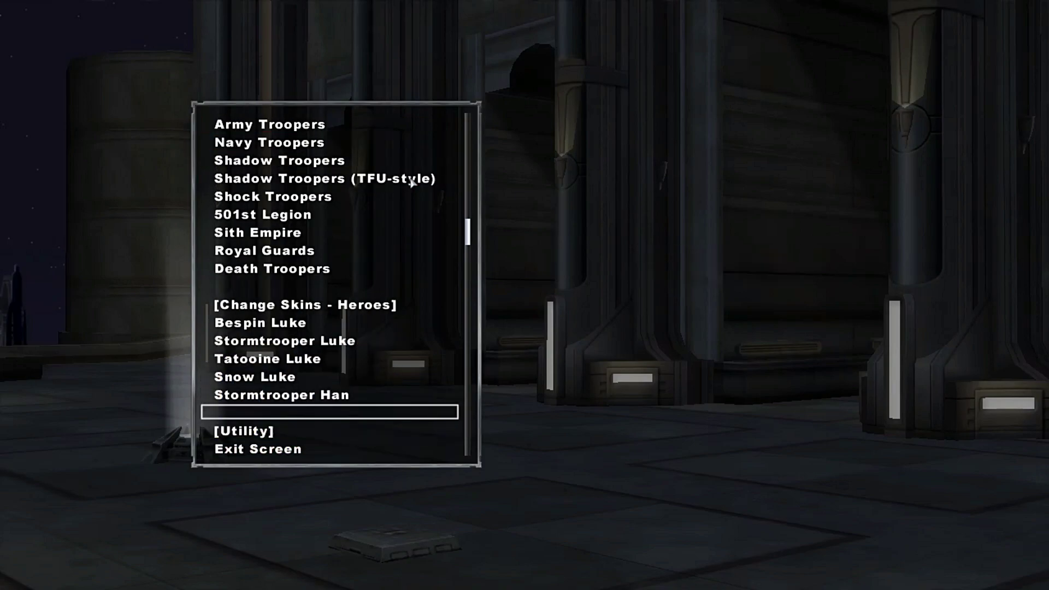
Browse the Change Skins commands back from the Heroes section to the start of the Republic section.
key(Up)
key(Up)
key(Up)
key(Up)
key(Up)
key(Up)
key(Up)
key(Up)
key(Up)
key(Up)
key(Up)
key(Up)
key(Up)
key(Up)
key(Up)
key(Up)
key(Up)
key(Up)
key(Up)
key(Up)
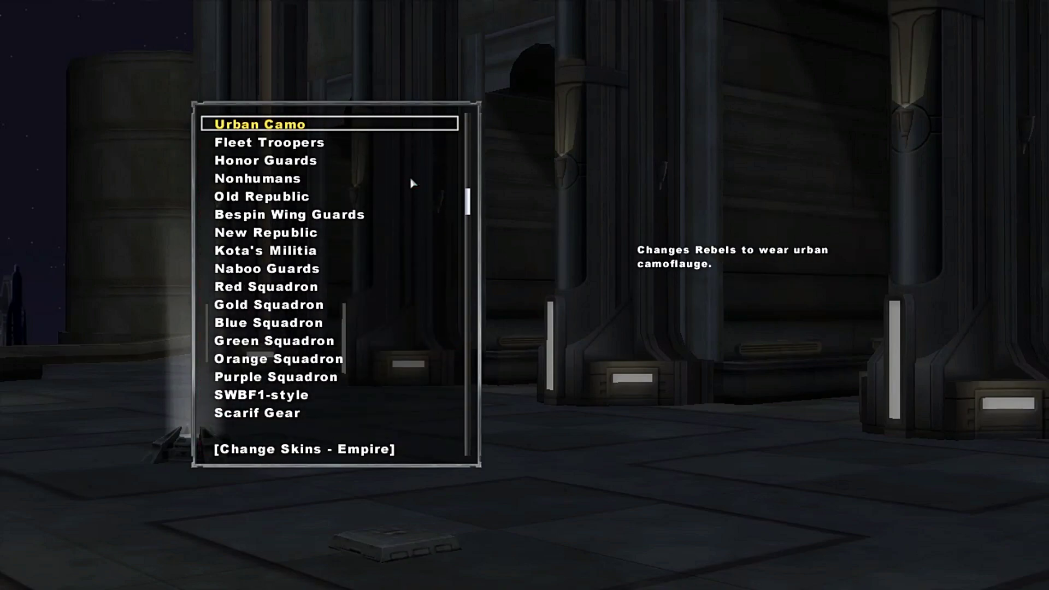
key(Up)
key(Up)
key(Up)
key(Up)
key(Up)
key(Up)
key(Up)
key(Up)
key(Up)
key(Up)
key(Up)
key(Up)
key(Up)
key(Up)
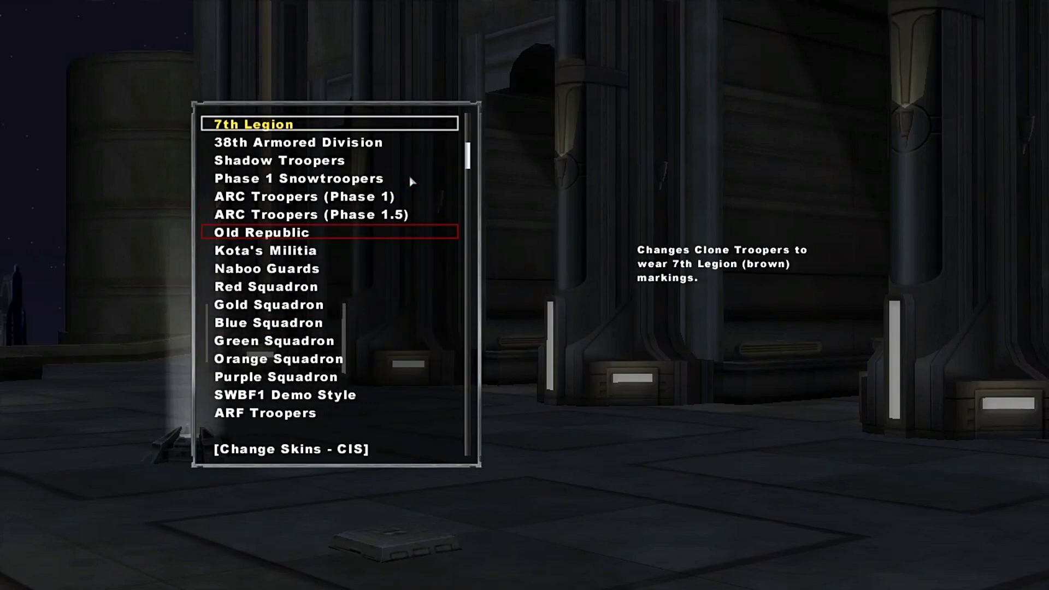
key(Up)
key(Up)
key(Up)
key(Up)
key(Up)
key(Up)
key(Up)
key(Up)
key(Up)
key(Up)
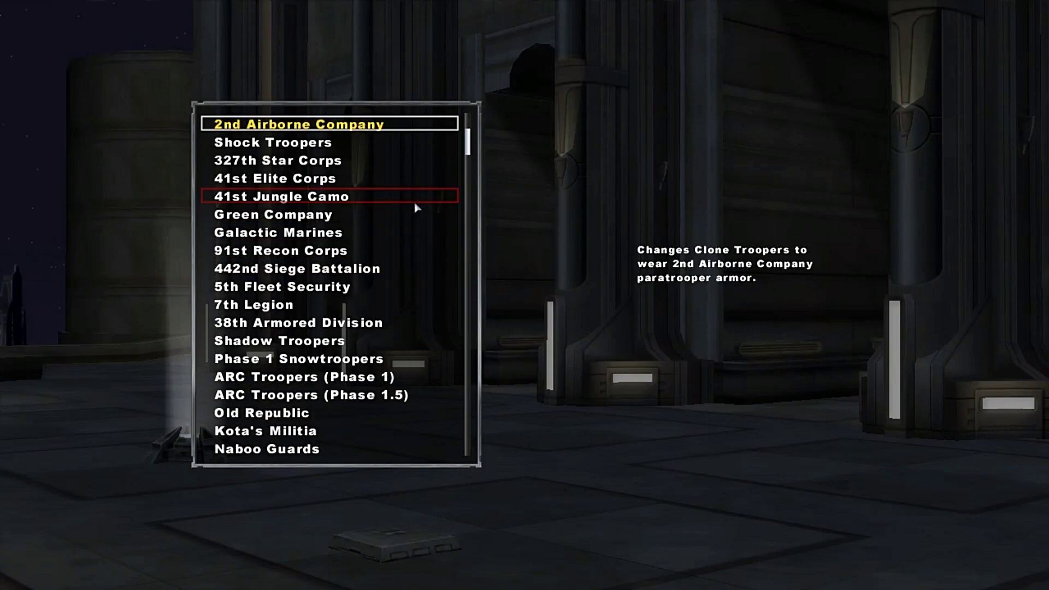
key(Up)
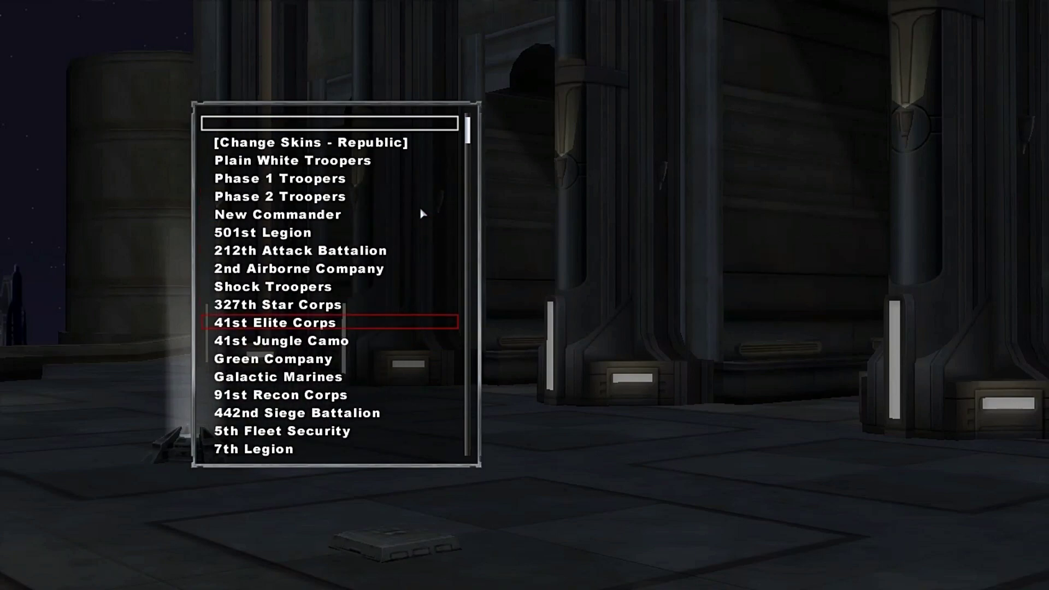
Run the Plain White Troopers skin command for the Republic clone troopers.
key(Down)
key(Down)
key(Down)
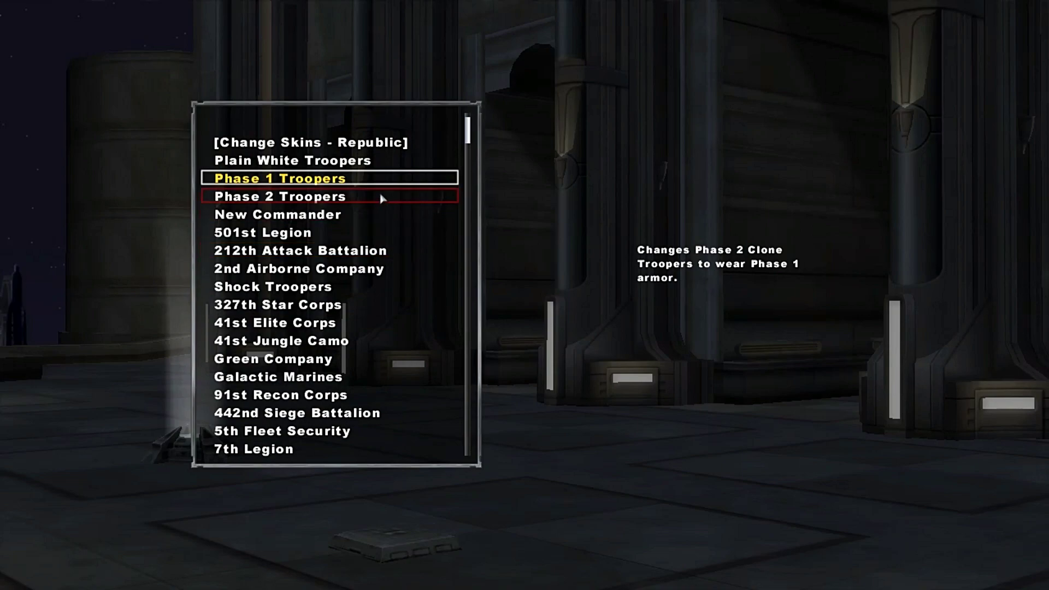
key(Down)
key(Up)
key(Up)
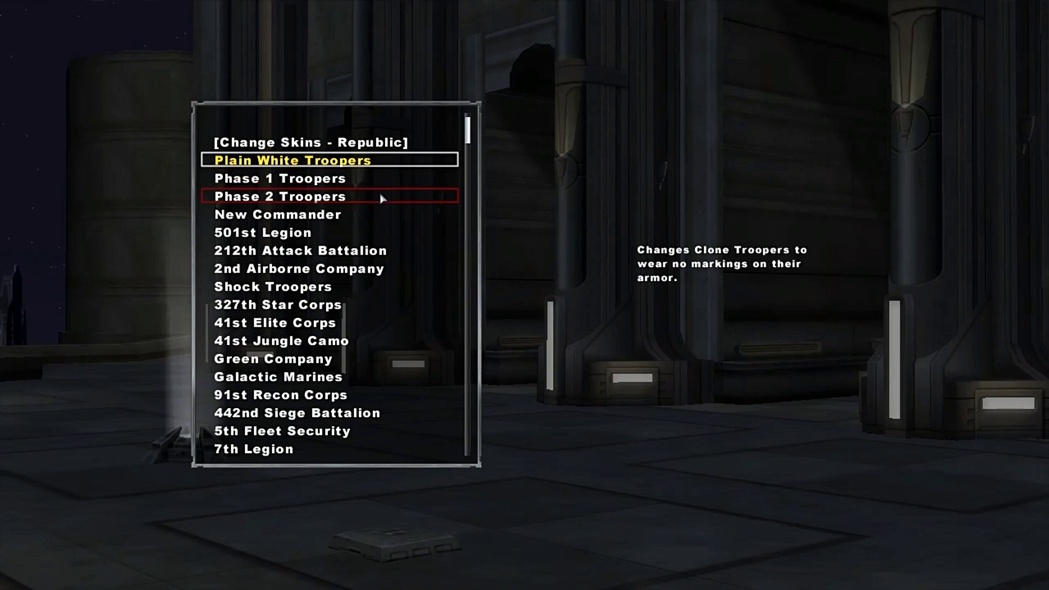
double_click(341, 165)
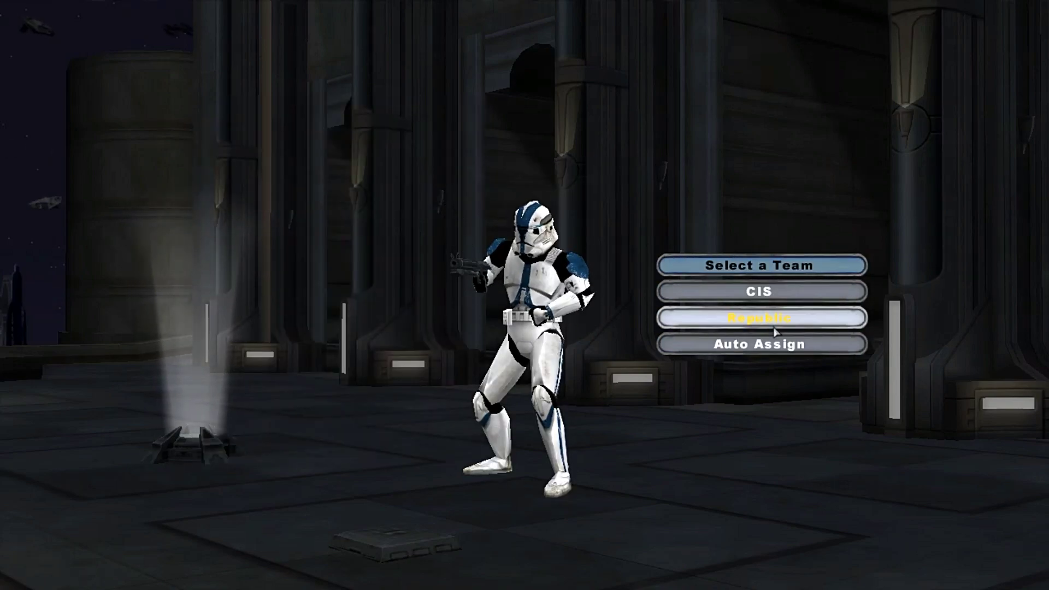
Reopen the Fake Console and apply the 212th Attack Battalion skin to the Republic troopers.
key(Escape)
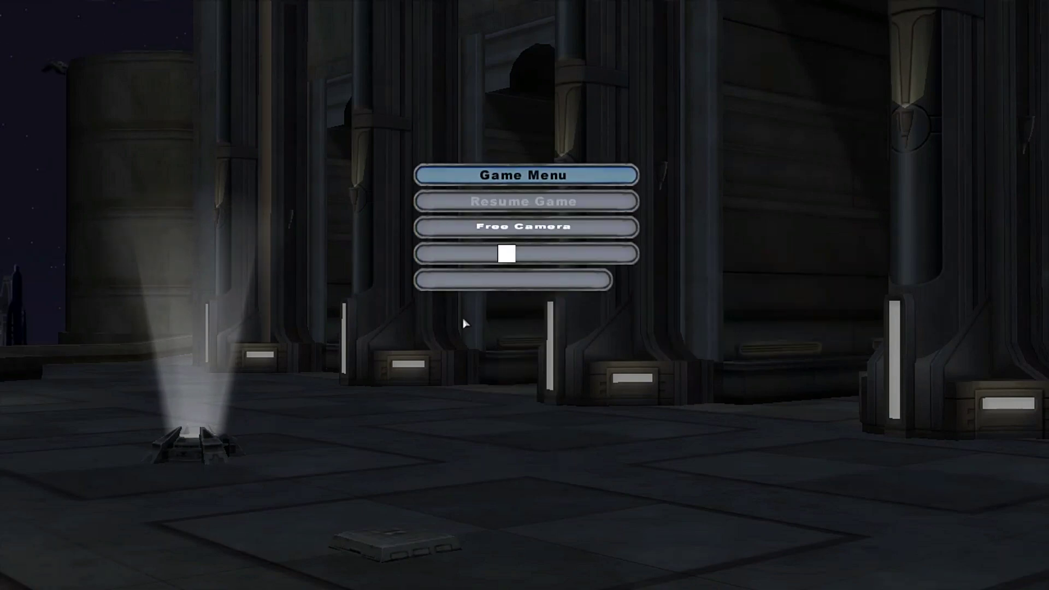
click(471, 250)
drag(469, 258, 484, 120)
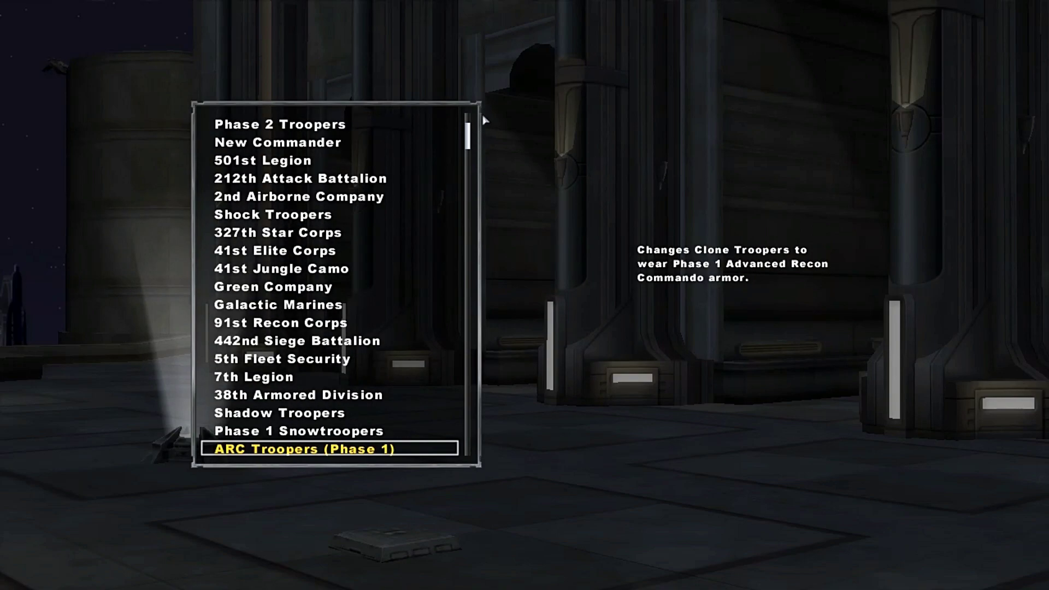
click(341, 180)
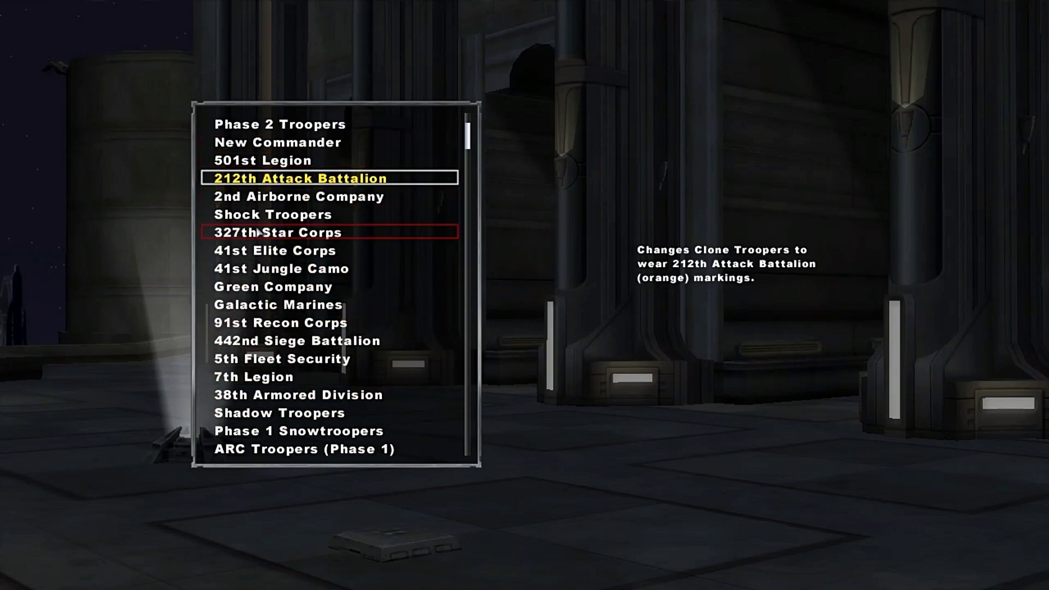
click(266, 214)
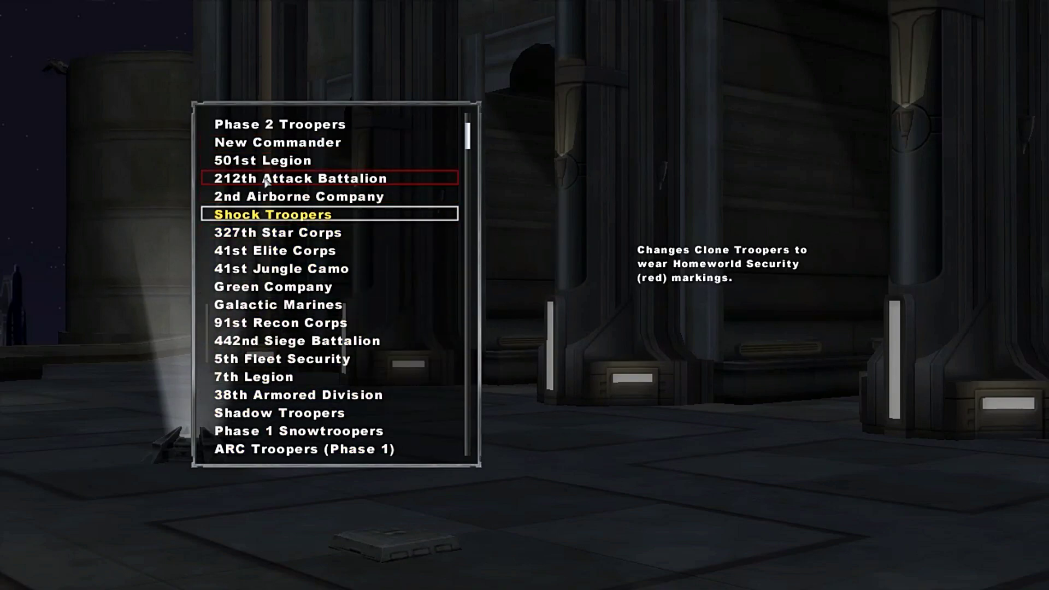
click(266, 181)
click(265, 182)
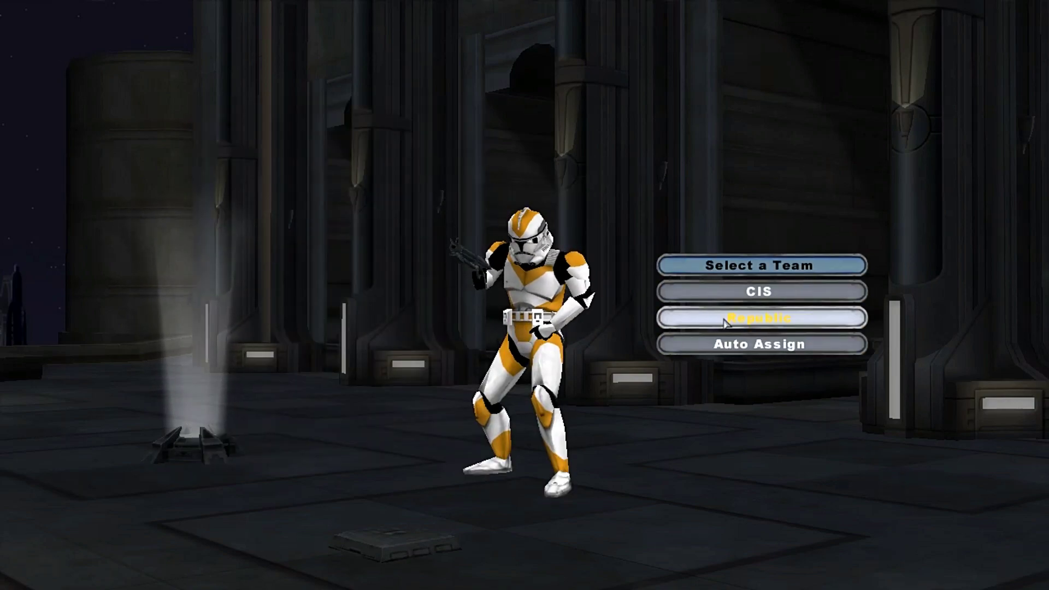
Return to the Fake Console from the team selection and run the Phase 2 Troopers command.
click(725, 323)
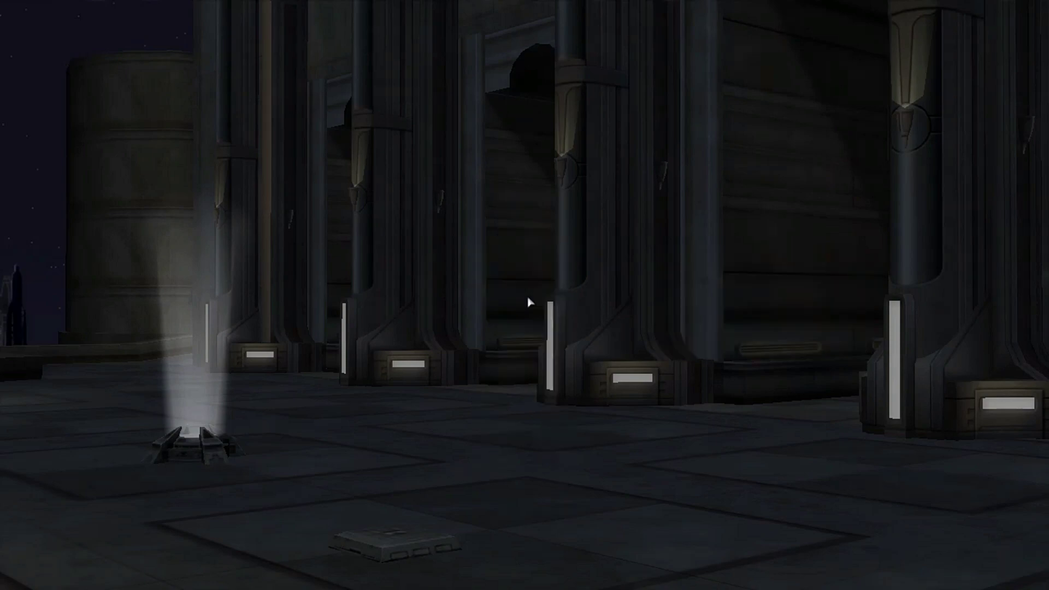
key(Escape)
click(494, 254)
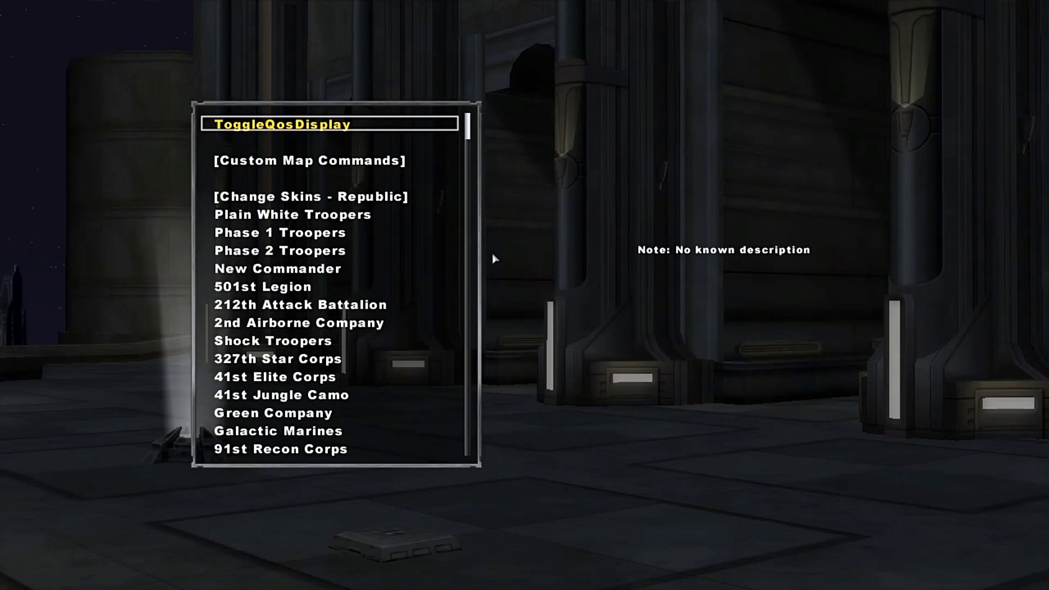
click(282, 251)
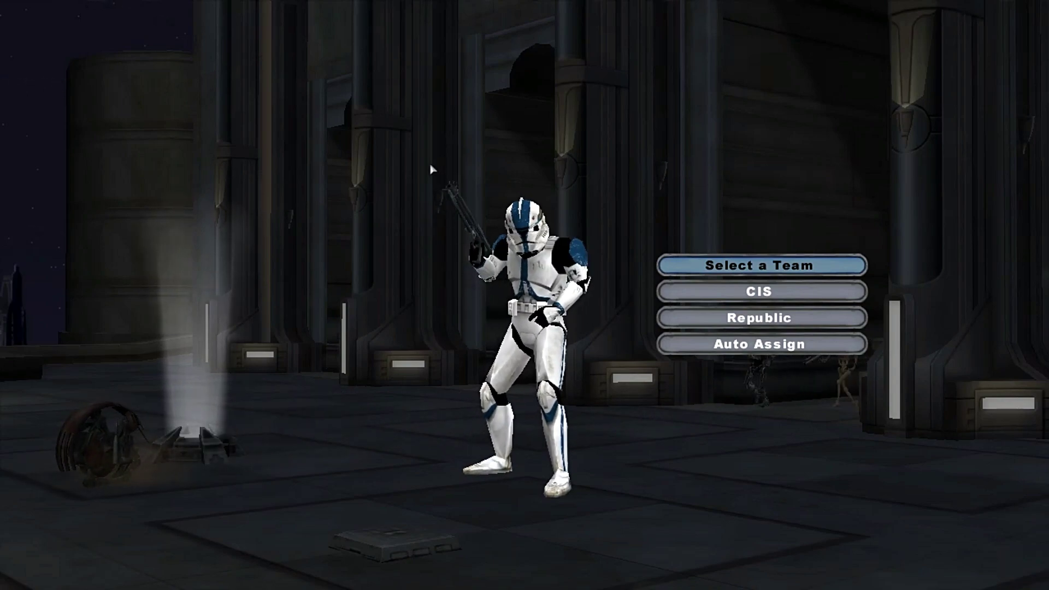
Reopen the Fake Console and apply the 501st Legion skin to the Republic troopers.
key(Escape)
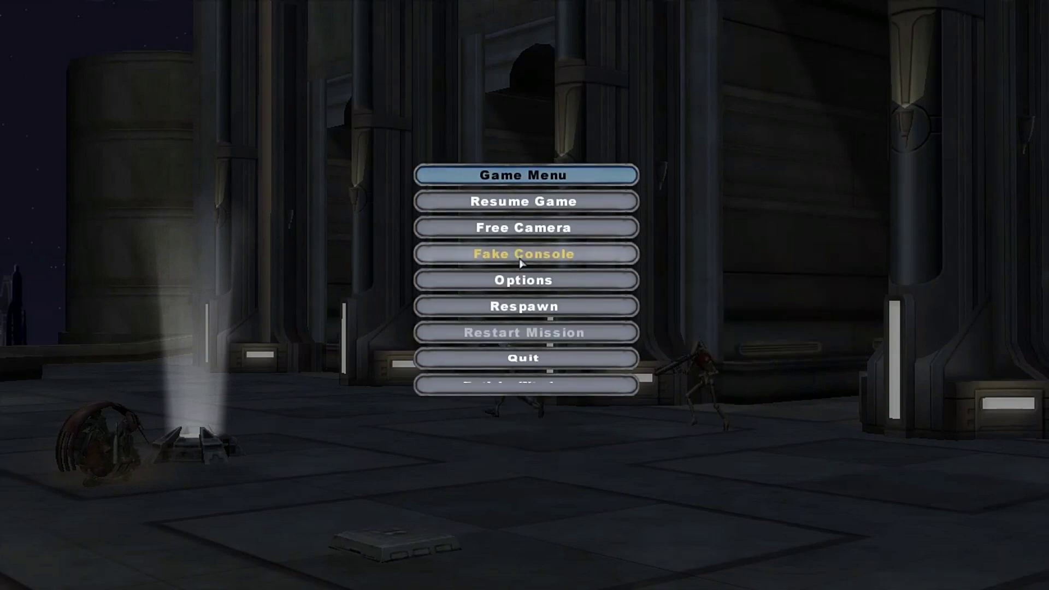
click(523, 253)
click(409, 250)
scroll(408, 250, down, 1)
scroll(406, 249, up, 1)
scroll(328, 241, down, 2)
scroll(323, 241, up, 2)
scroll(303, 254, down, 2)
scroll(303, 253, up, 2)
scroll(302, 254, down, 1)
scroll(303, 254, up, 1)
scroll(303, 258, down, 5)
scroll(304, 257, up, 2)
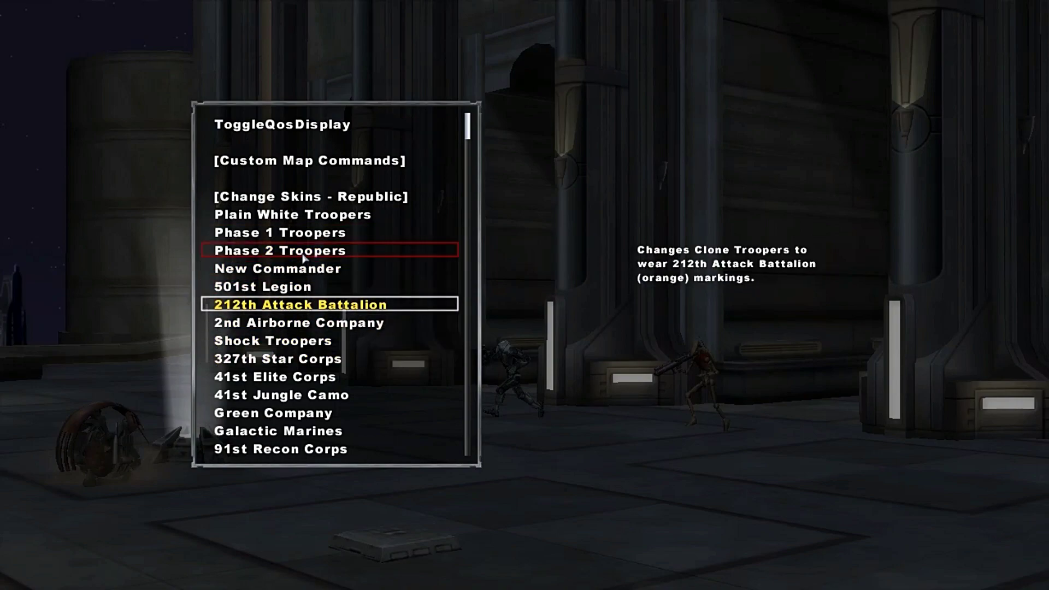
click(291, 295)
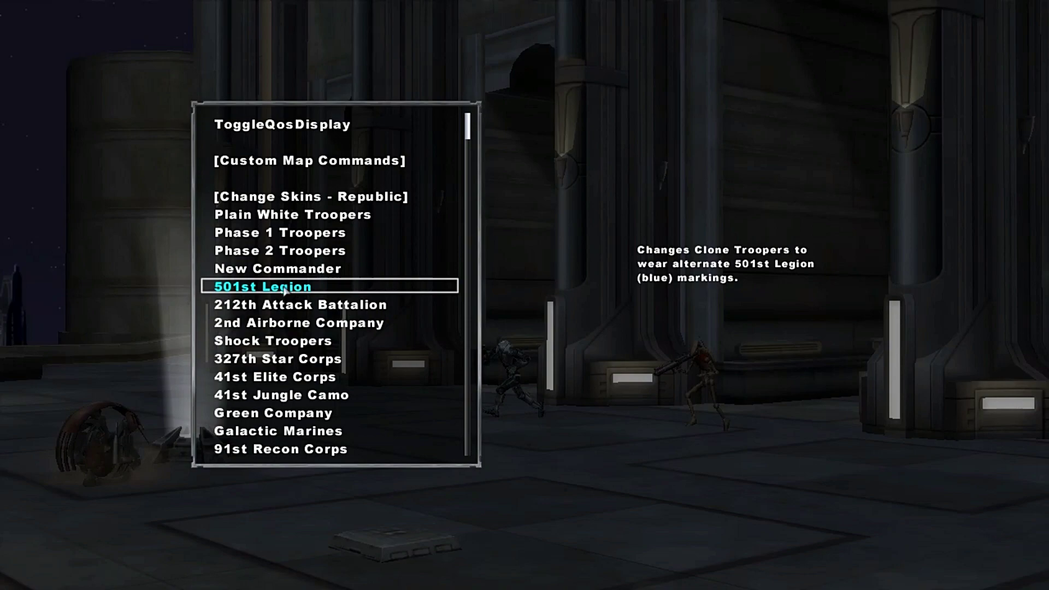
click(284, 289)
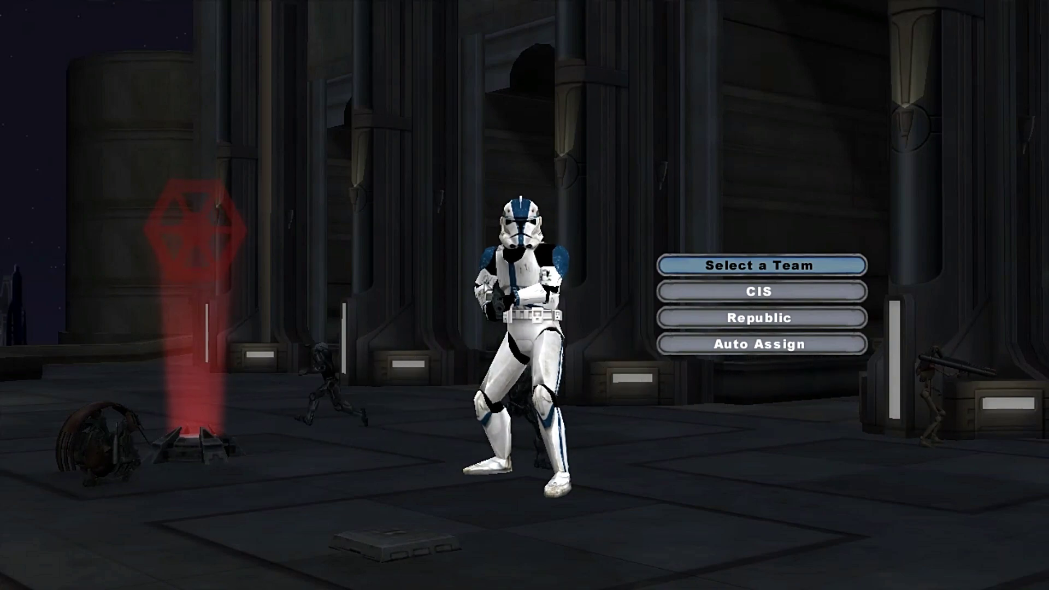
Open the Fake Console again and switch the clone troopers to Phase 2 Troopers armor.
key(Escape)
click(526, 257)
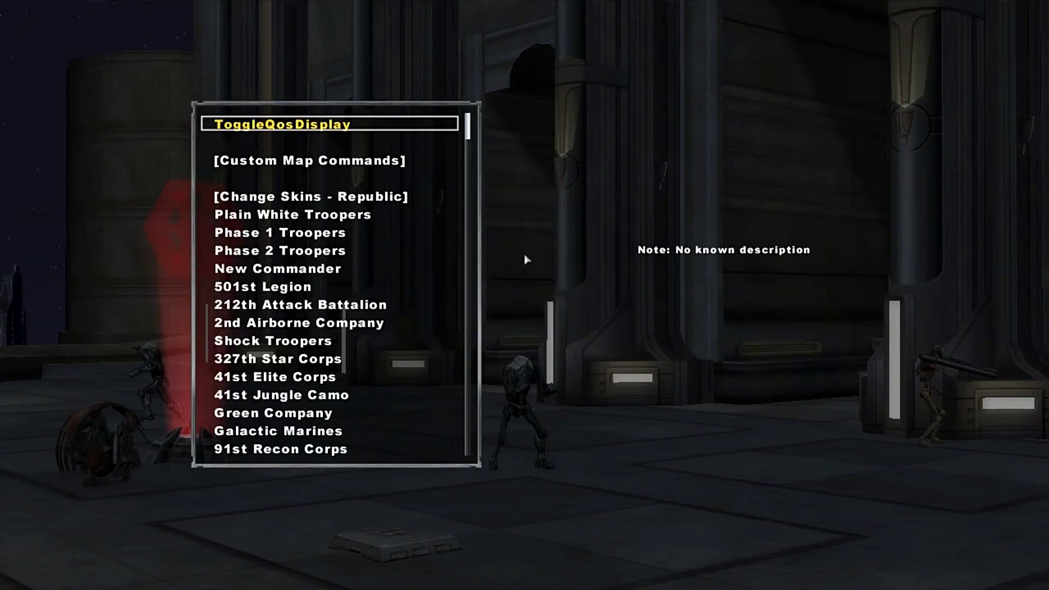
click(326, 250)
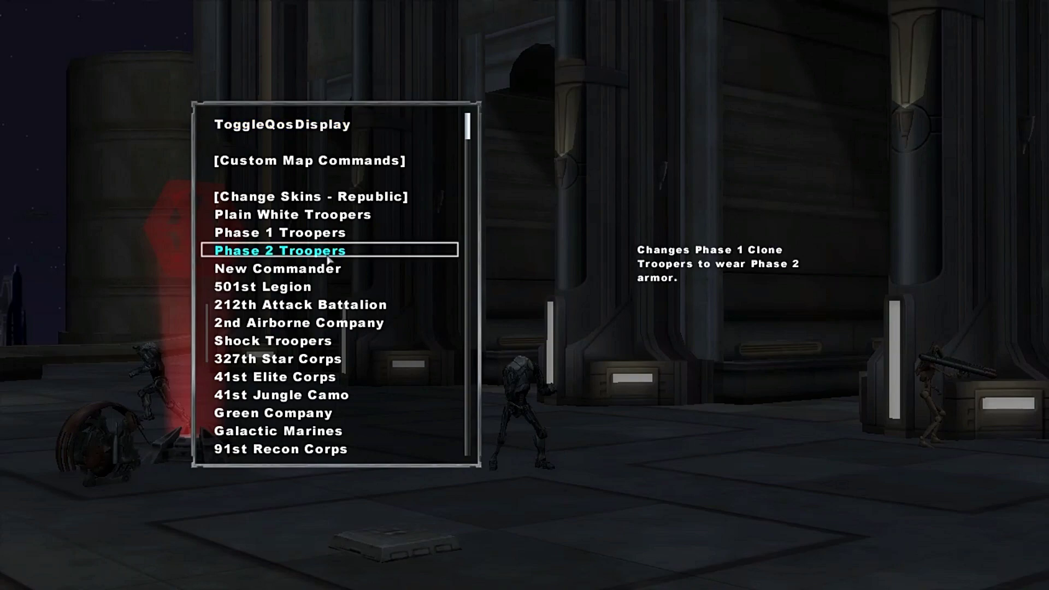
click(327, 250)
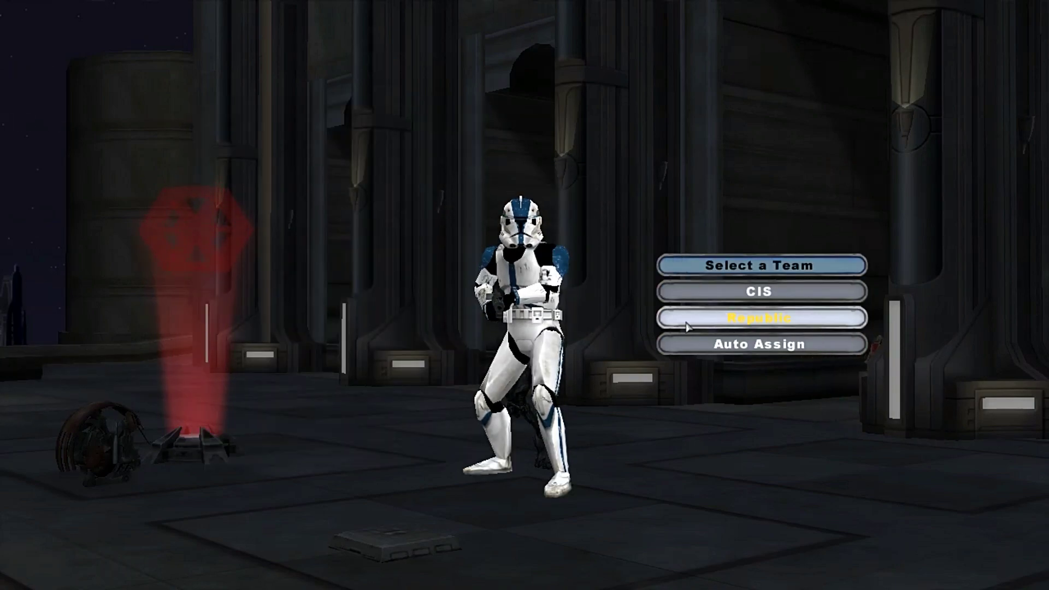
Apply the Shock Troopers skin to the Republic troopers through the Fake Console.
key(Escape)
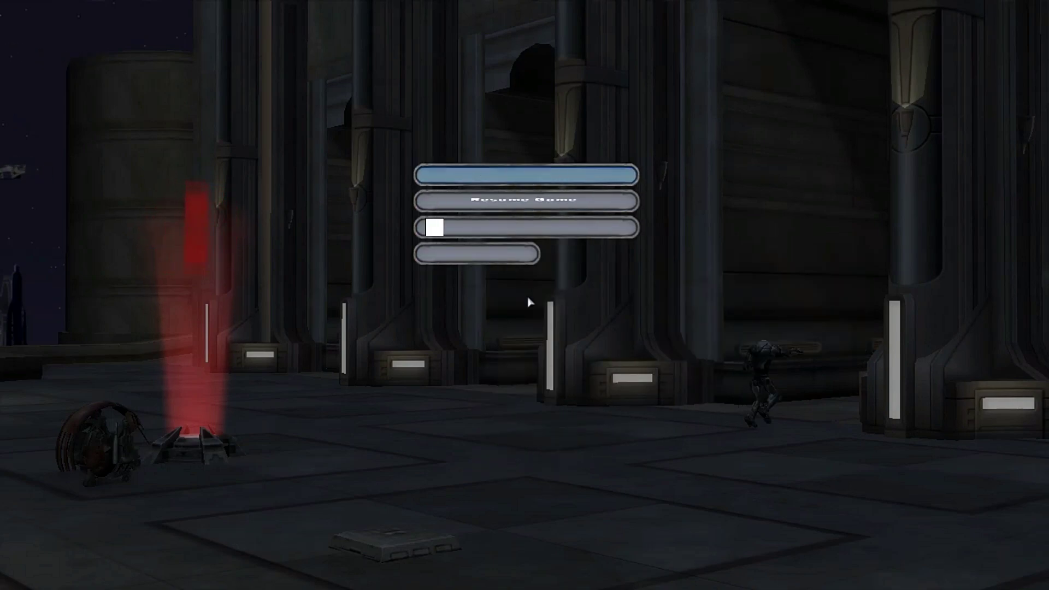
click(527, 251)
scroll(442, 269, down, 11)
scroll(423, 249, up, 6)
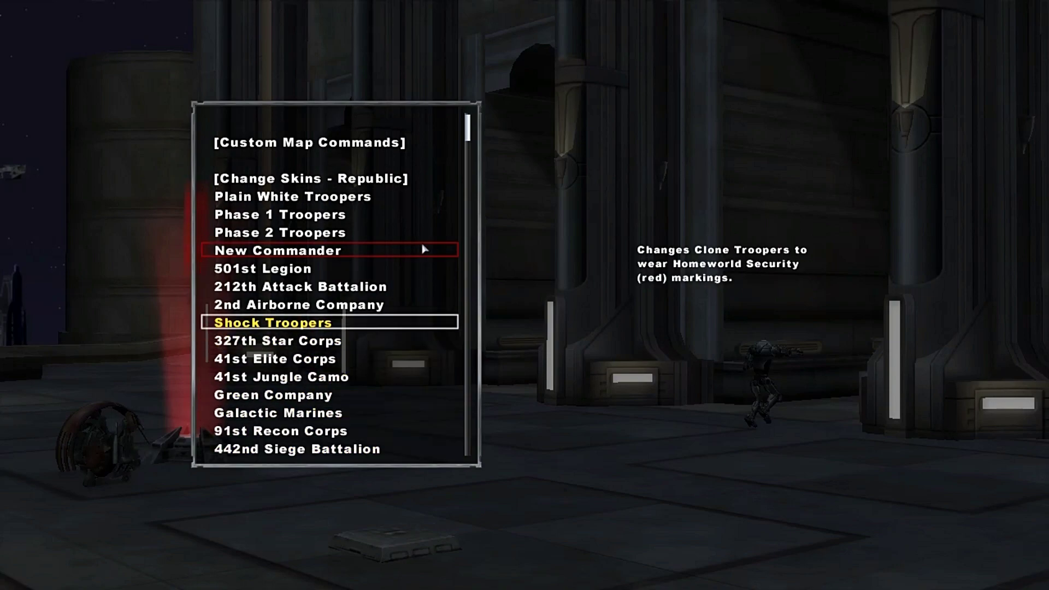
key(Return)
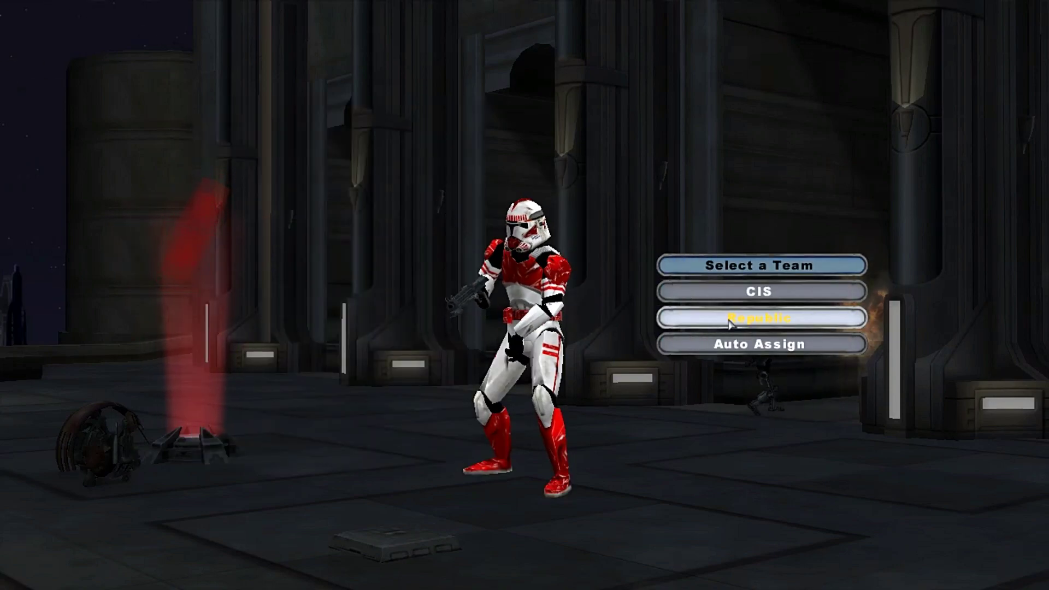
Review the Republic skin commands in the Fake Console and run Phase 1 Troopers.
key(Escape)
click(488, 257)
scroll(407, 290, down, 20)
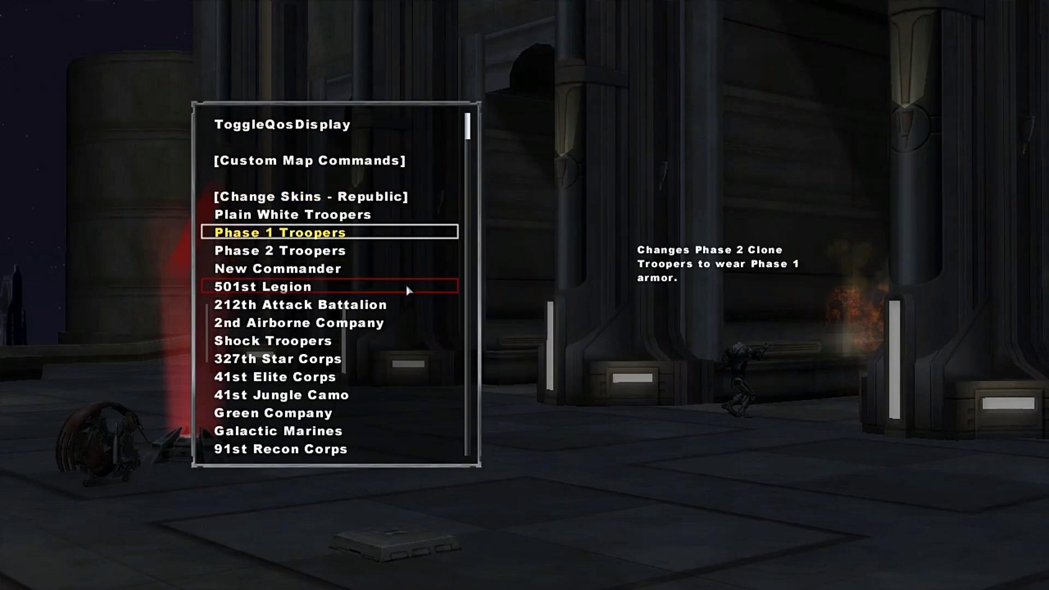
scroll(383, 328, down, 6)
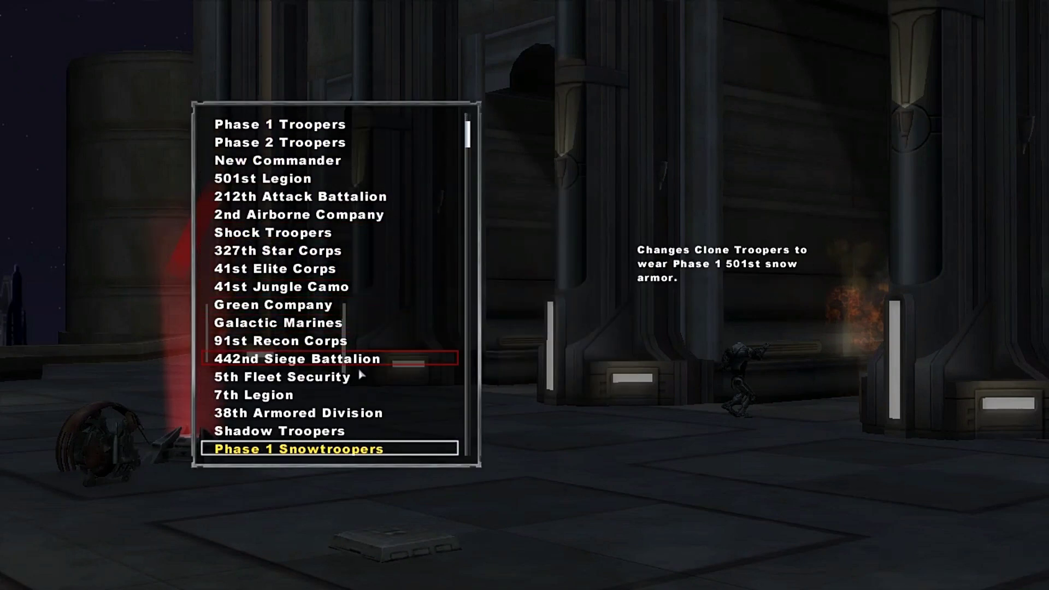
scroll(314, 380, up, 2)
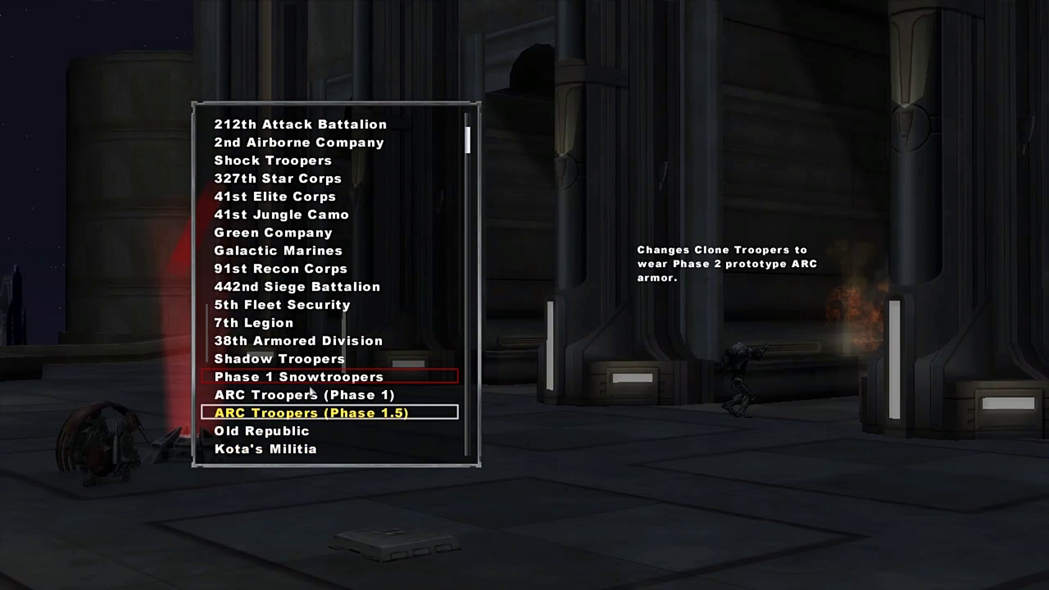
scroll(310, 389, up, 10)
scroll(293, 371, up, 3)
scroll(294, 350, up, 10)
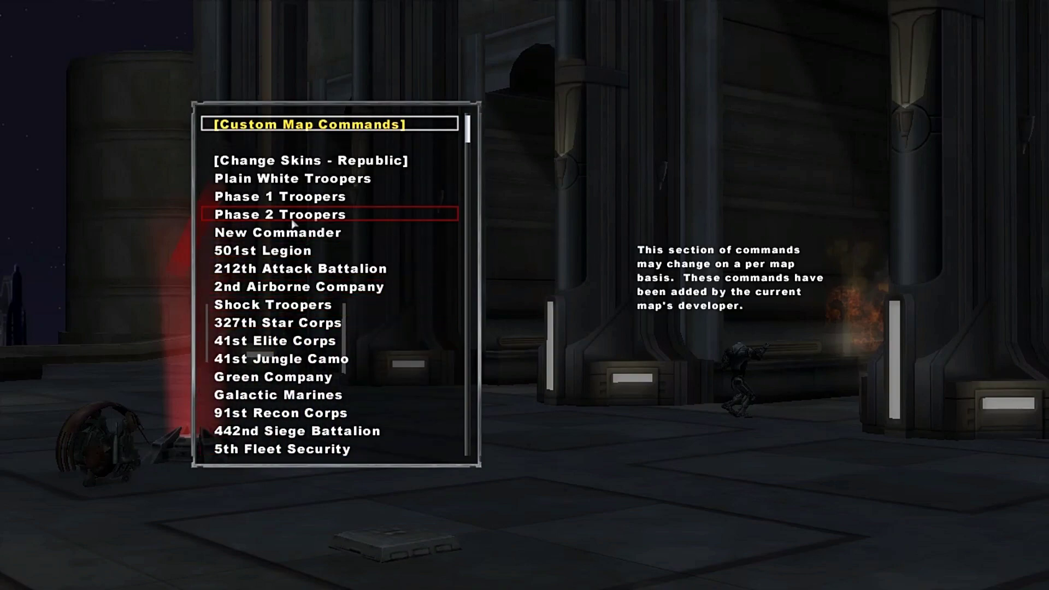
click(289, 198)
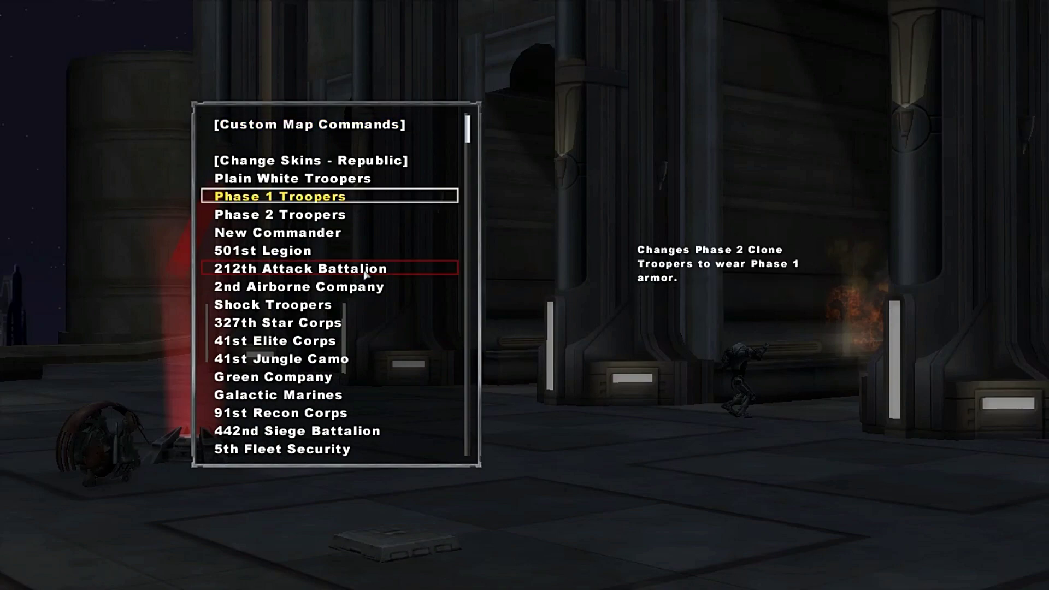
key(Return)
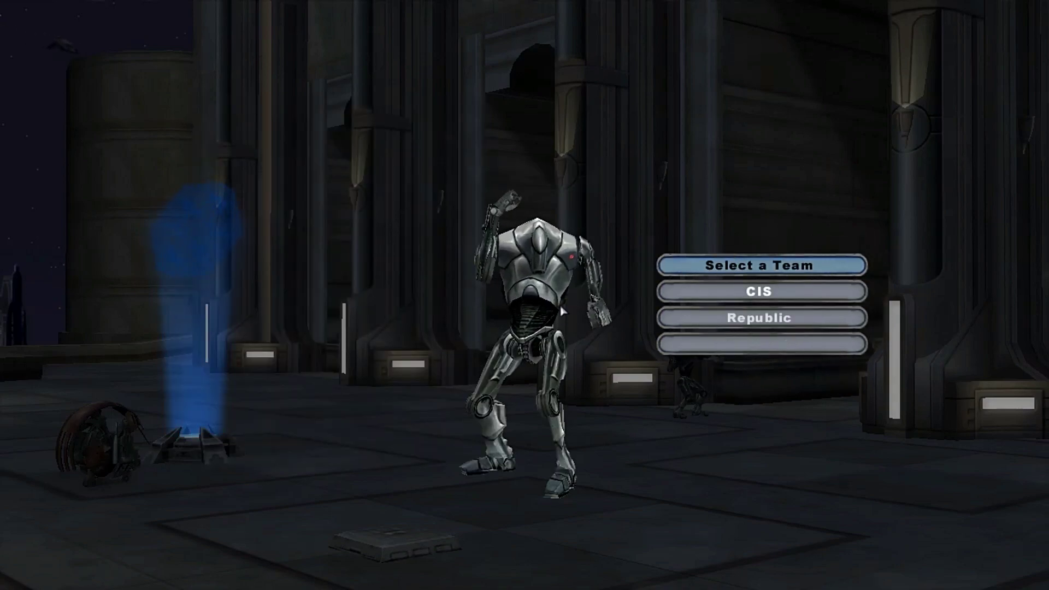
Apply the 501st Legion skin through the Fake Console and join the Republic team.
click(715, 326)
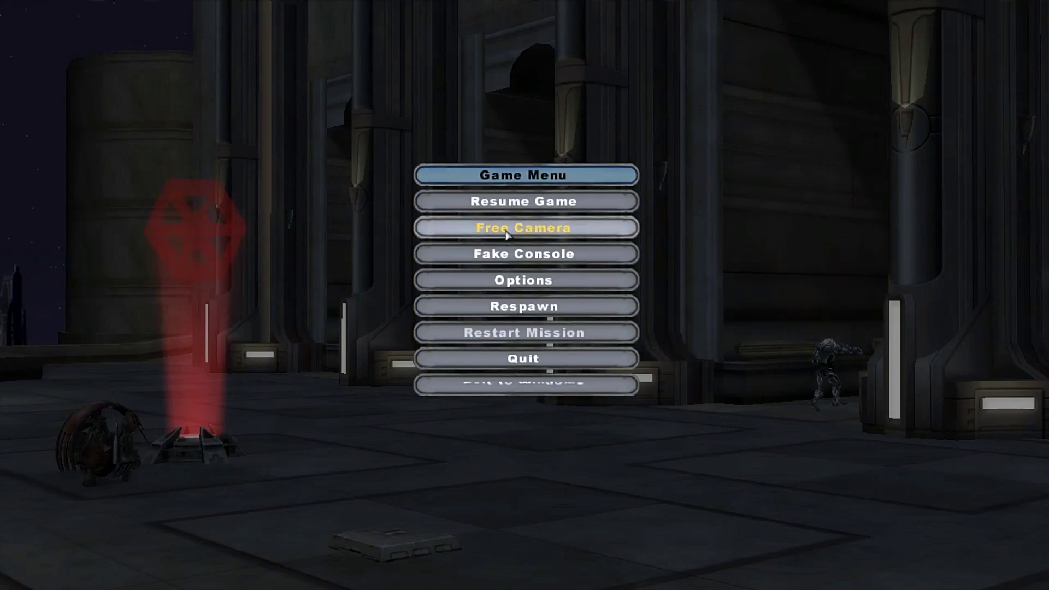
click(519, 253)
scroll(373, 308, down, 7)
scroll(373, 308, up, 4)
scroll(372, 307, down, 4)
click(372, 307)
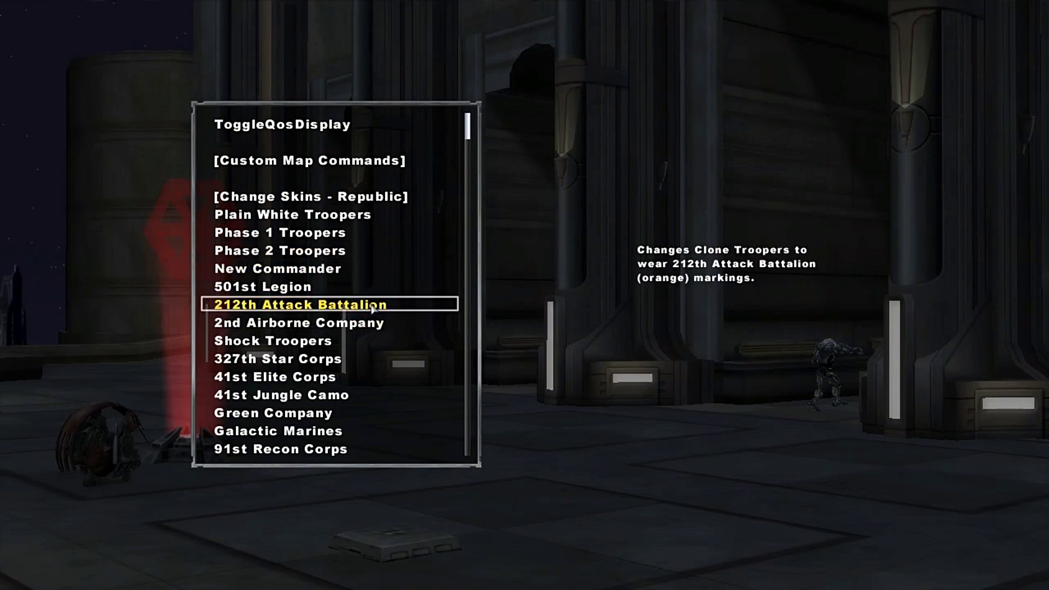
click(331, 286)
click(332, 286)
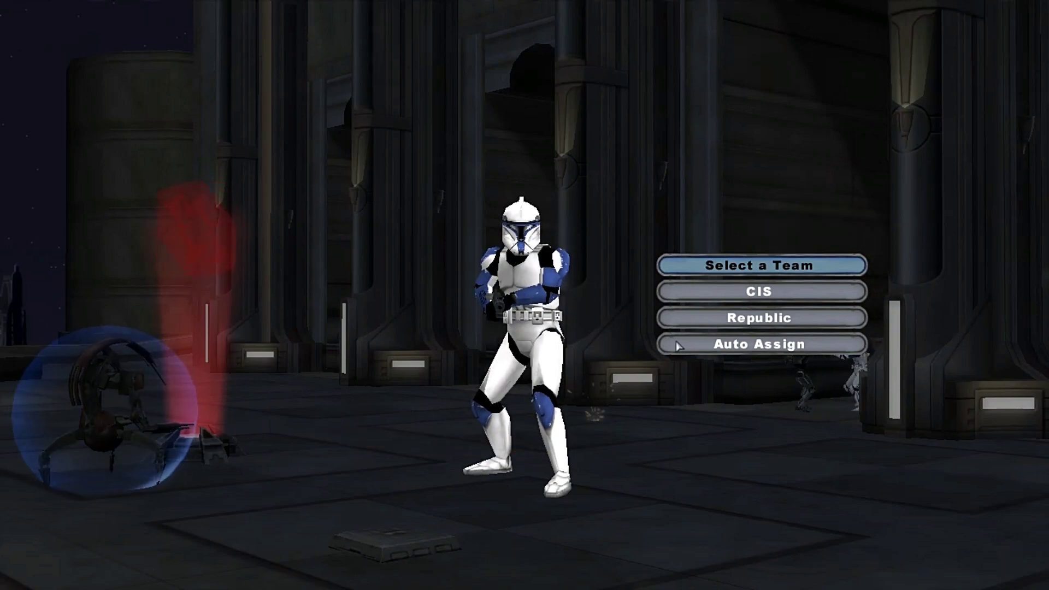
click(726, 333)
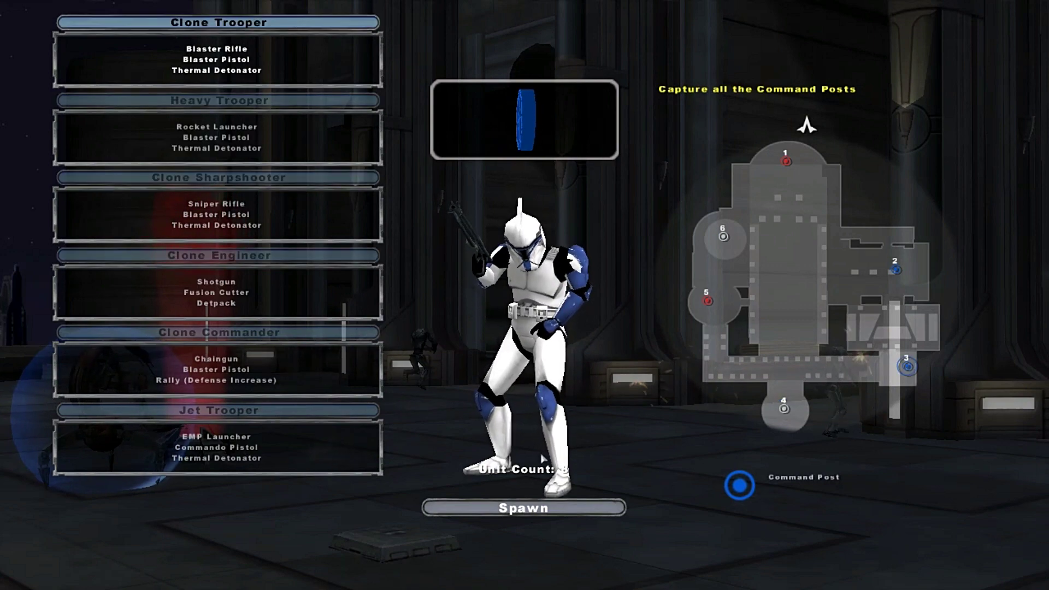
Spawn as a Clone Trooper and run with the squad through the long corridor to the main hall.
click(538, 507)
key(w)
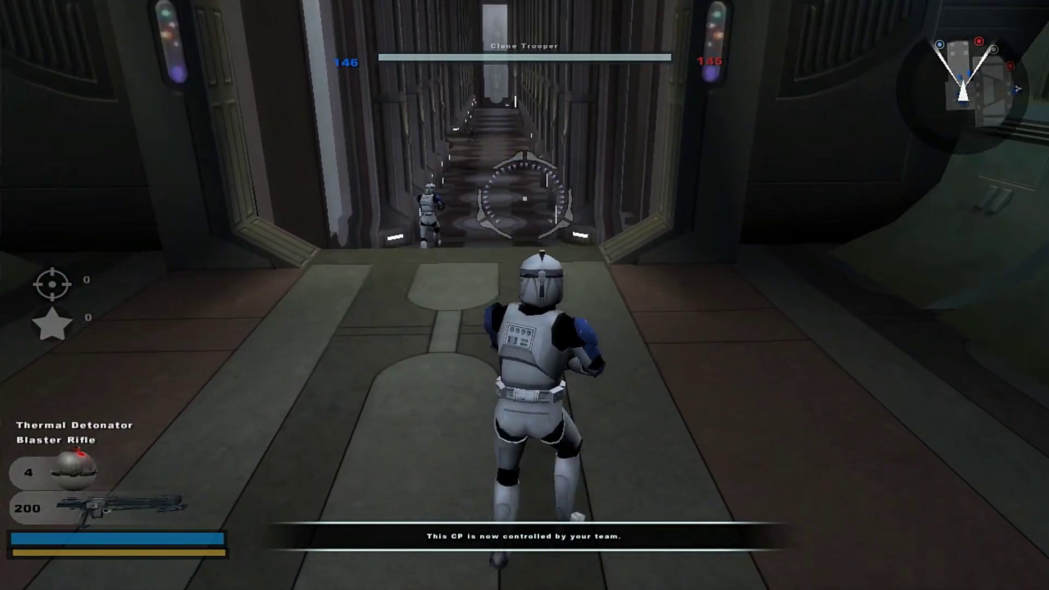
key(c)
key(w)
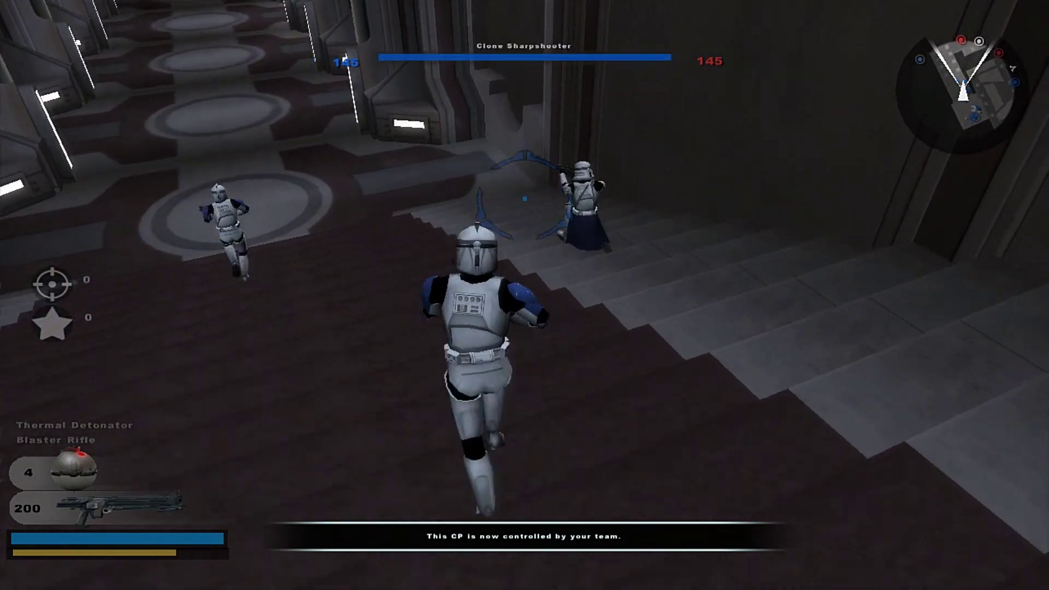
key(a)
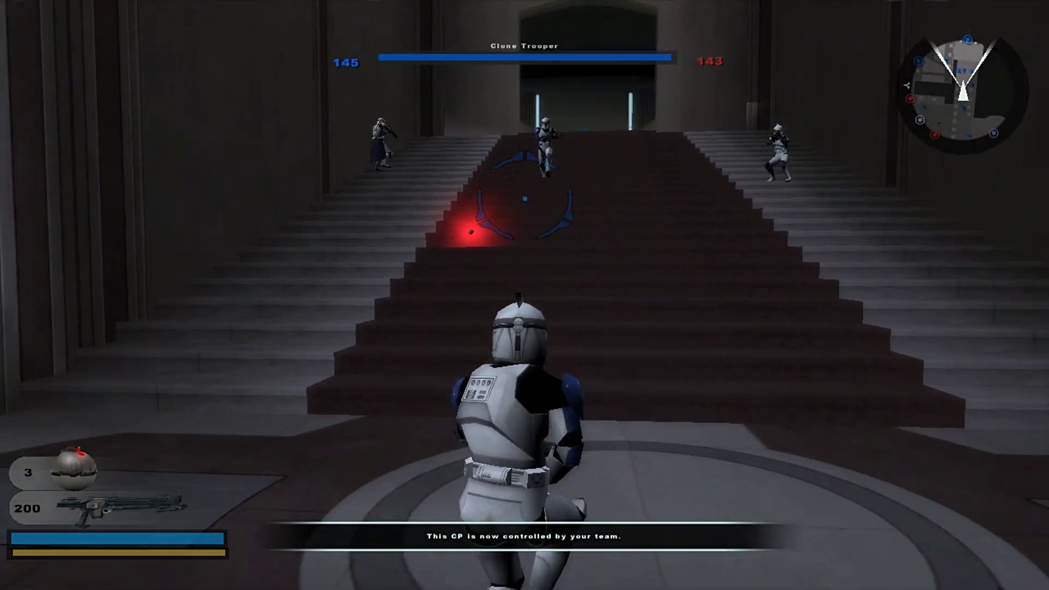
key(w)
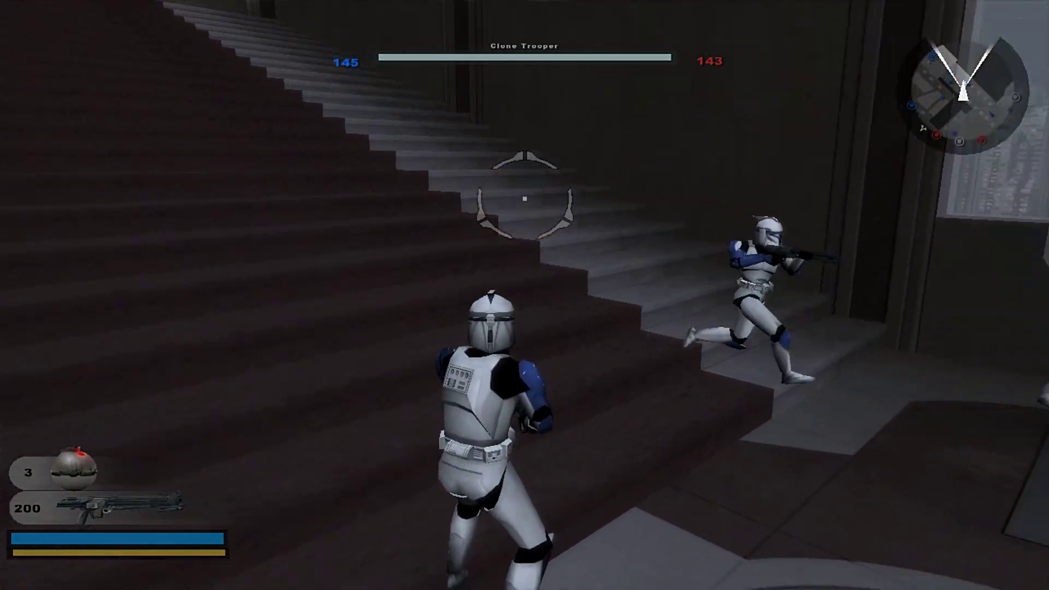
key(w)
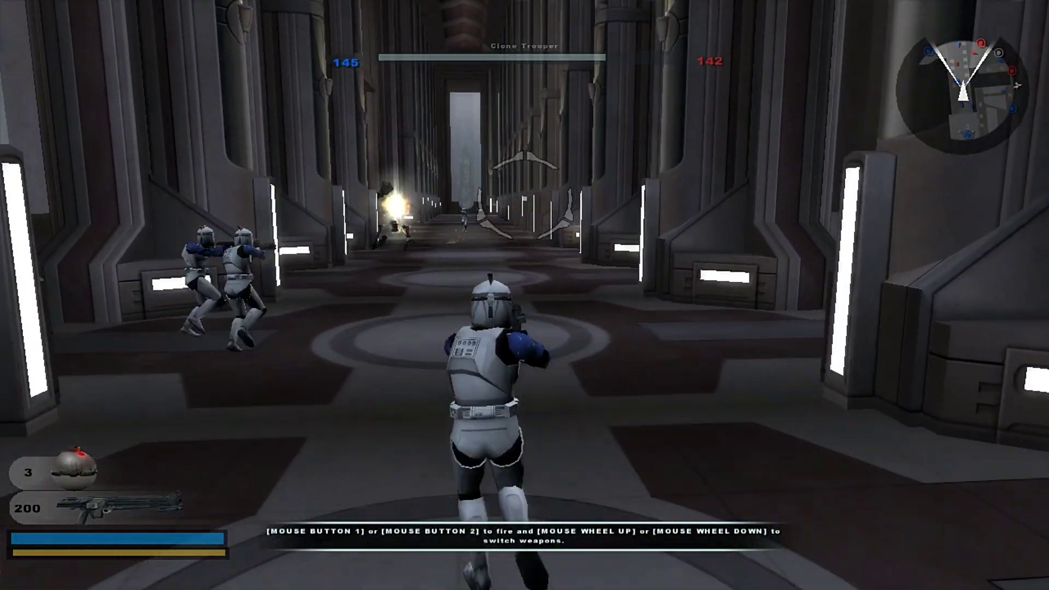
key(w)
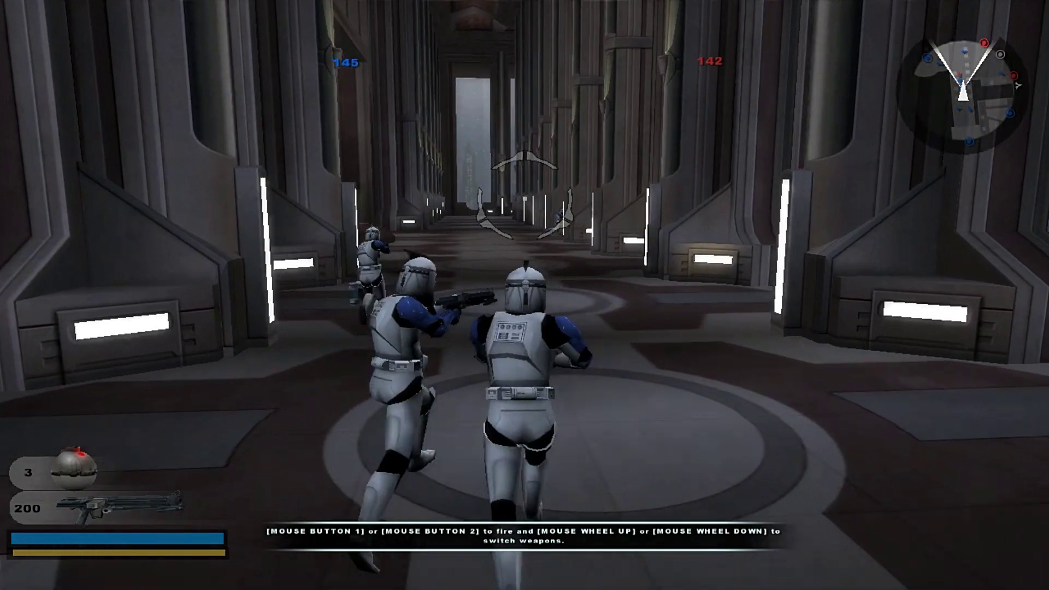
key(w)
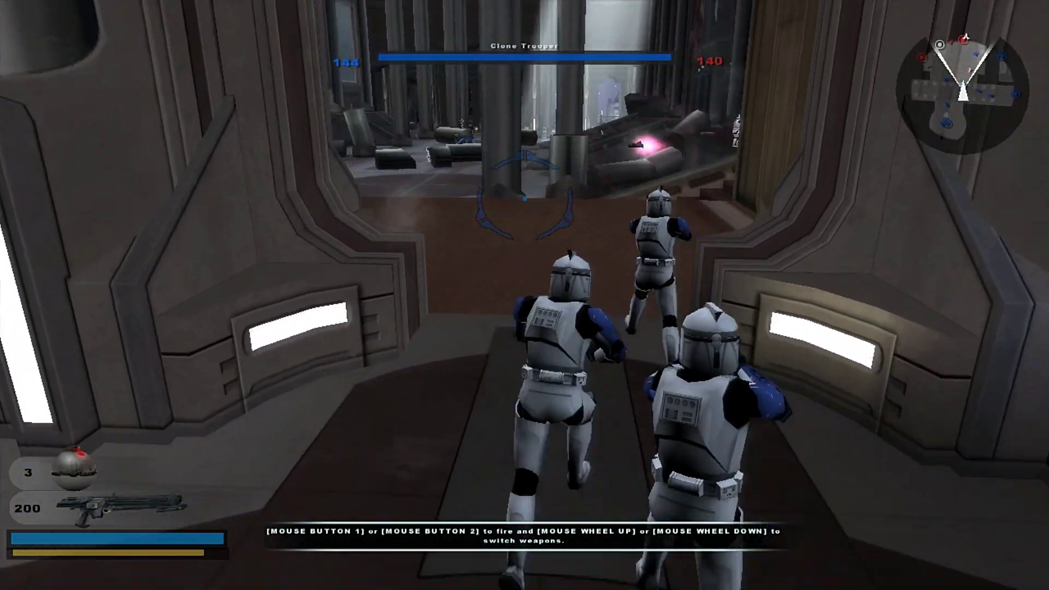
Advance into the main hall and shoot the Assassin Droid with the blaster rifle.
key(w)
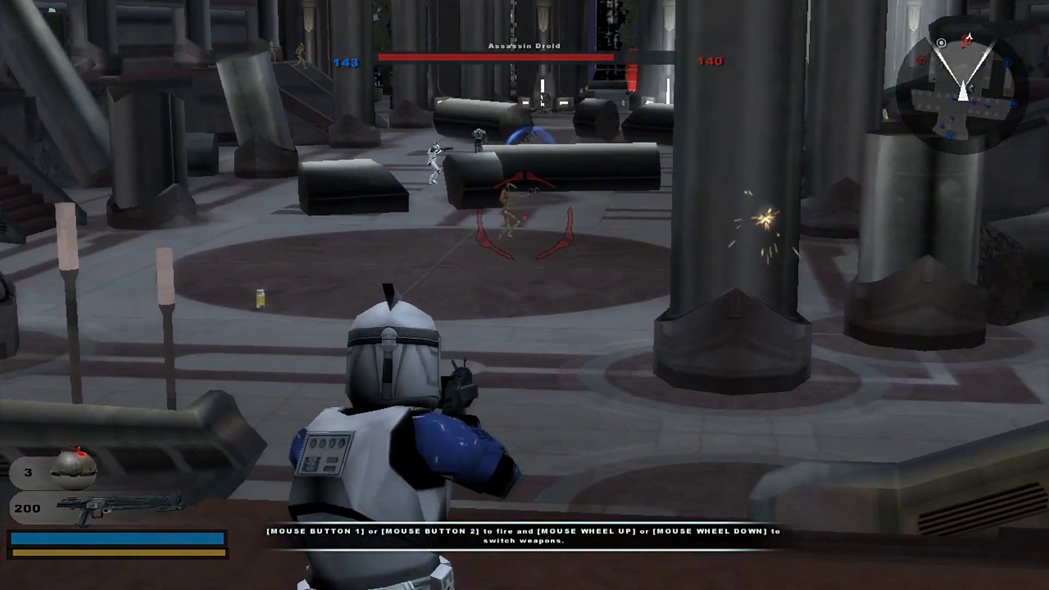
key(w)
click(525, 218)
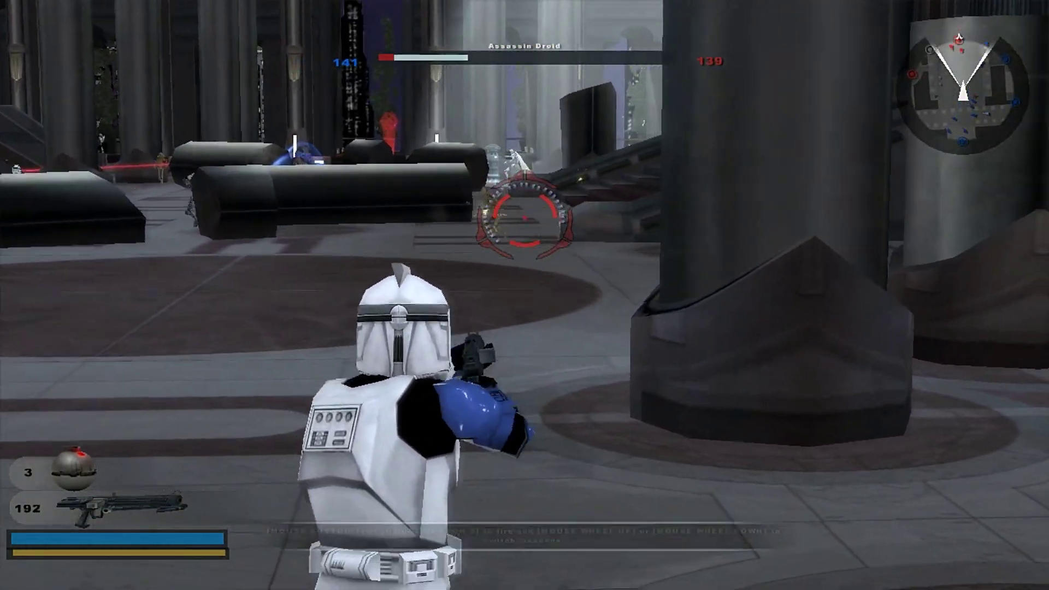
click(524, 218)
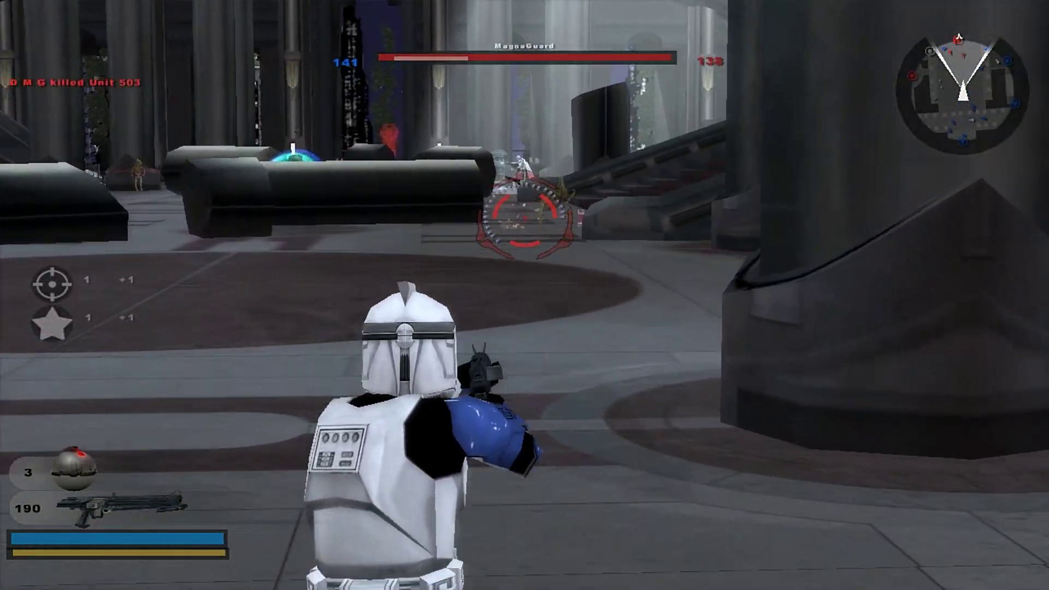
key(w)
Pause the battle and fly the Free Camera around to examine the trooper's 501st Legion armor from the front.
key(Escape)
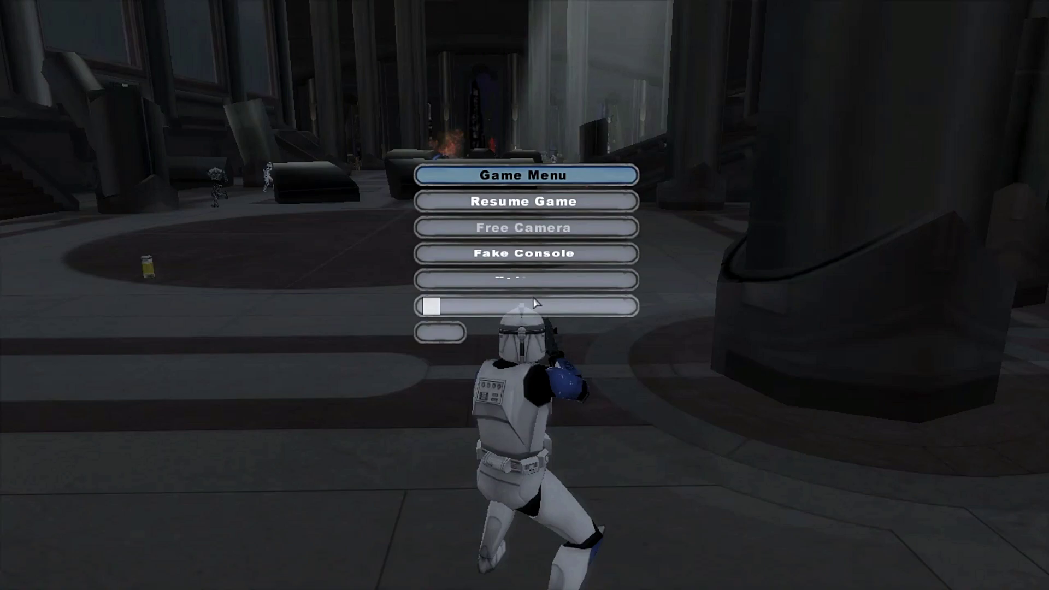
click(503, 236)
key(w)
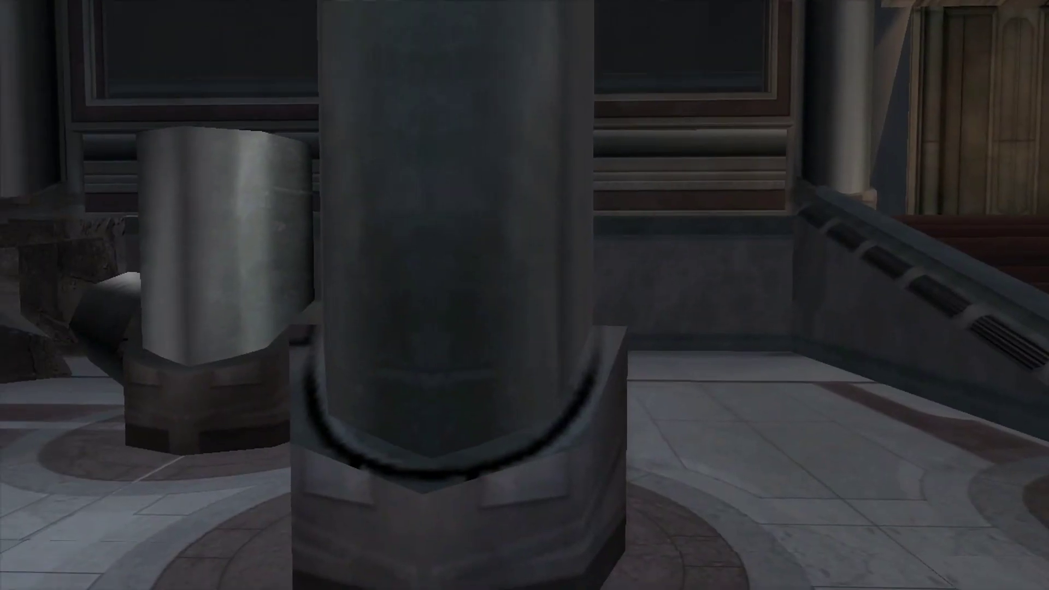
key(w)
key(a)
key(d)
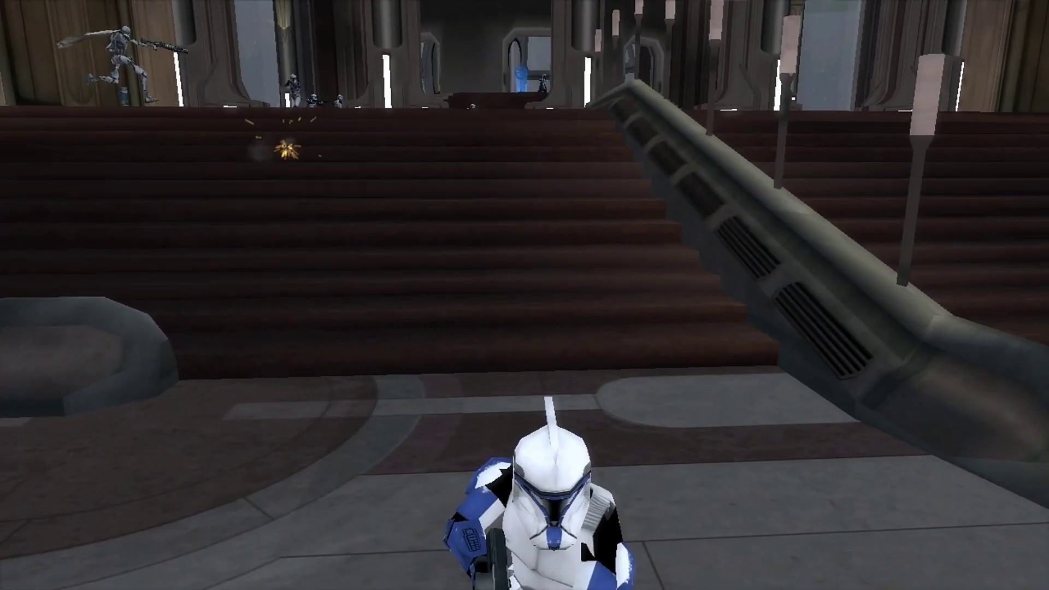
key(space)
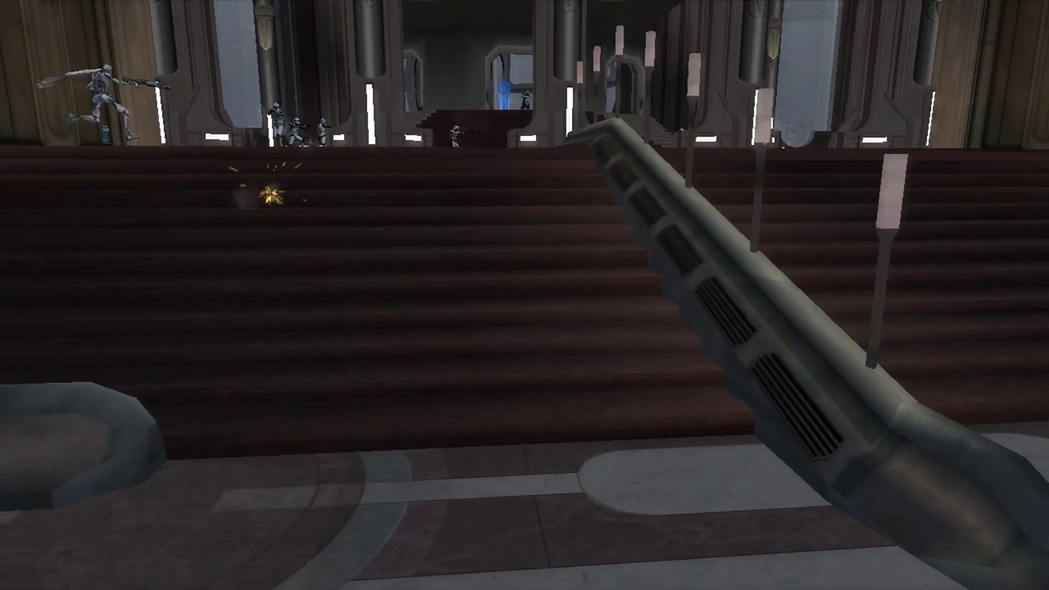
key(c)
key(c)
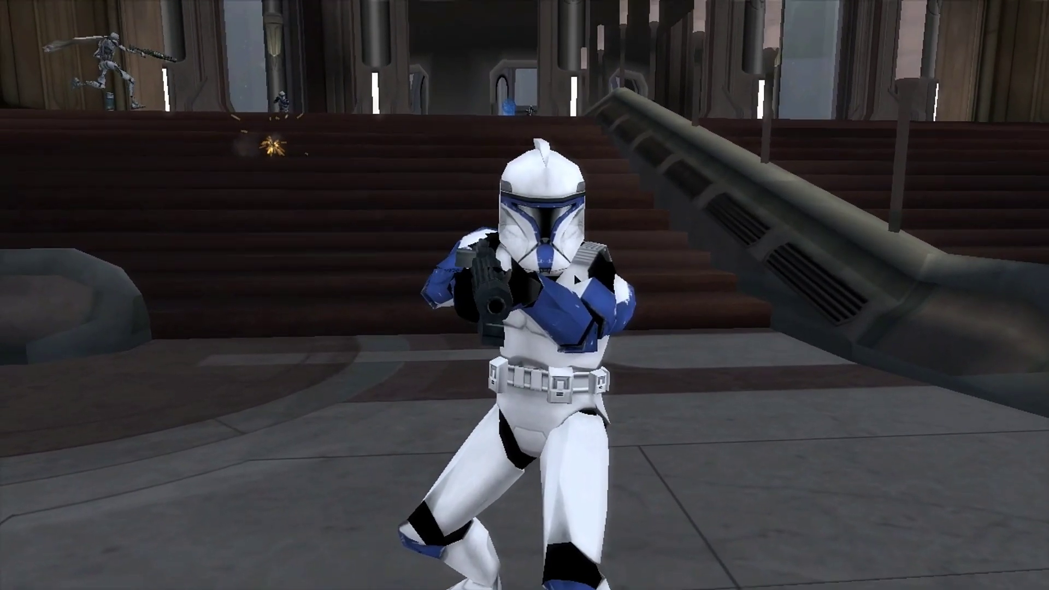
Run Shock Troopers and 41st Elite Corps from the Fake Console's Republic skin commands and return to the battle.
key(Escape)
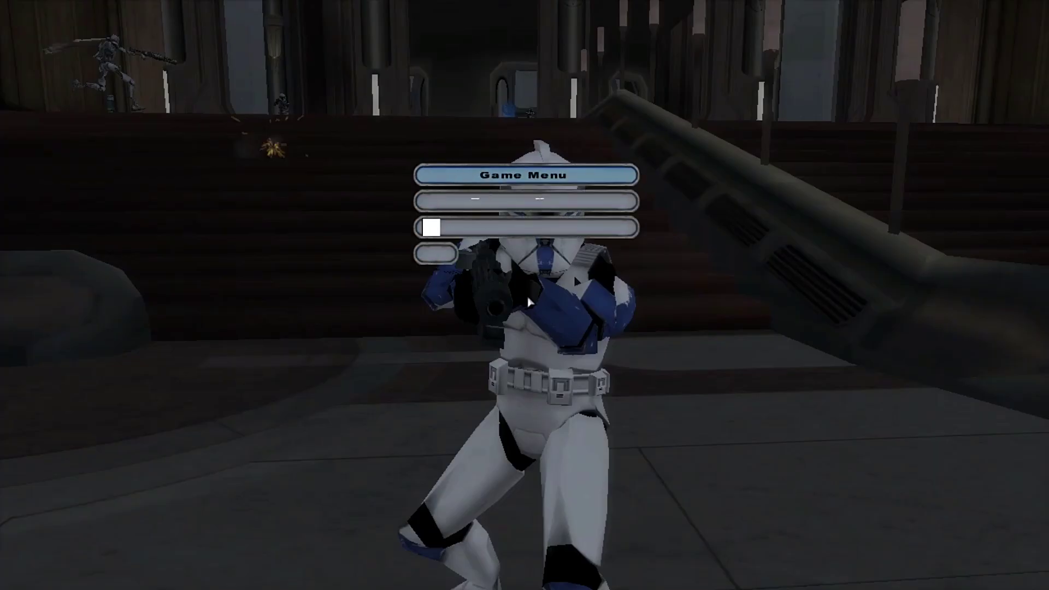
click(526, 246)
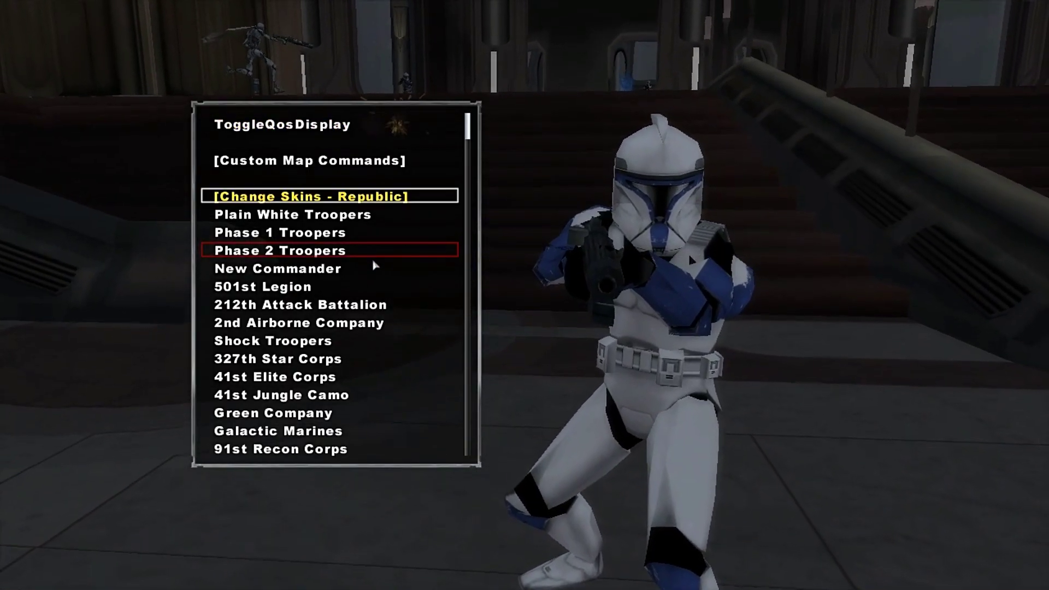
click(355, 342)
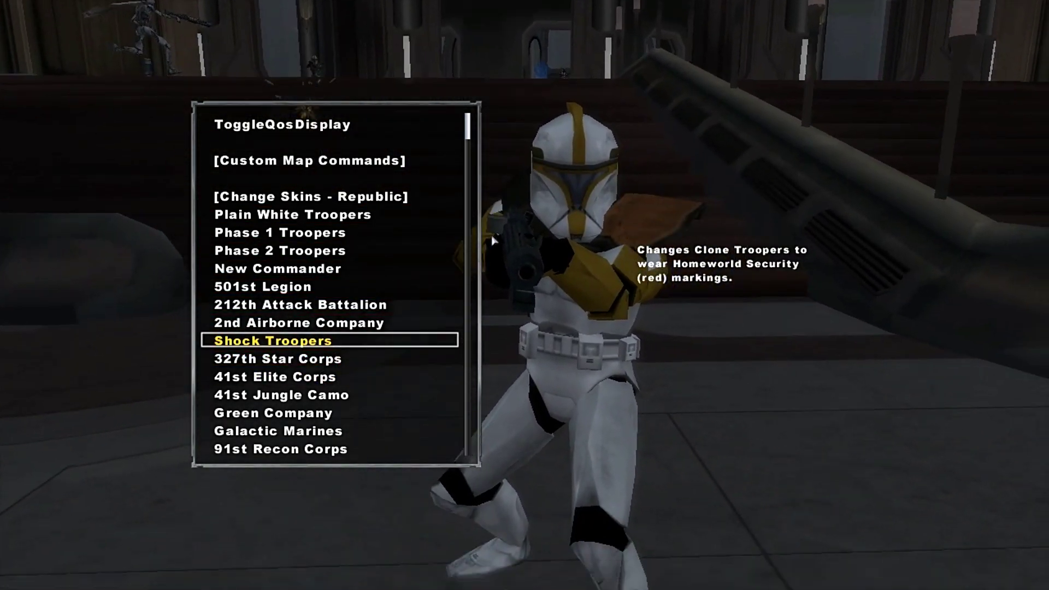
click(310, 377)
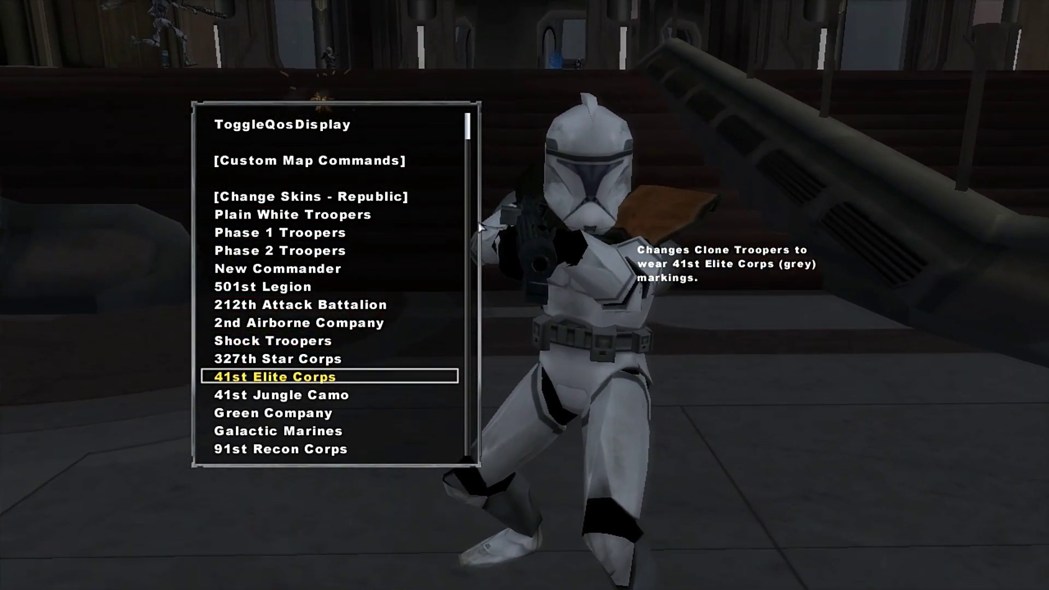
key(Escape)
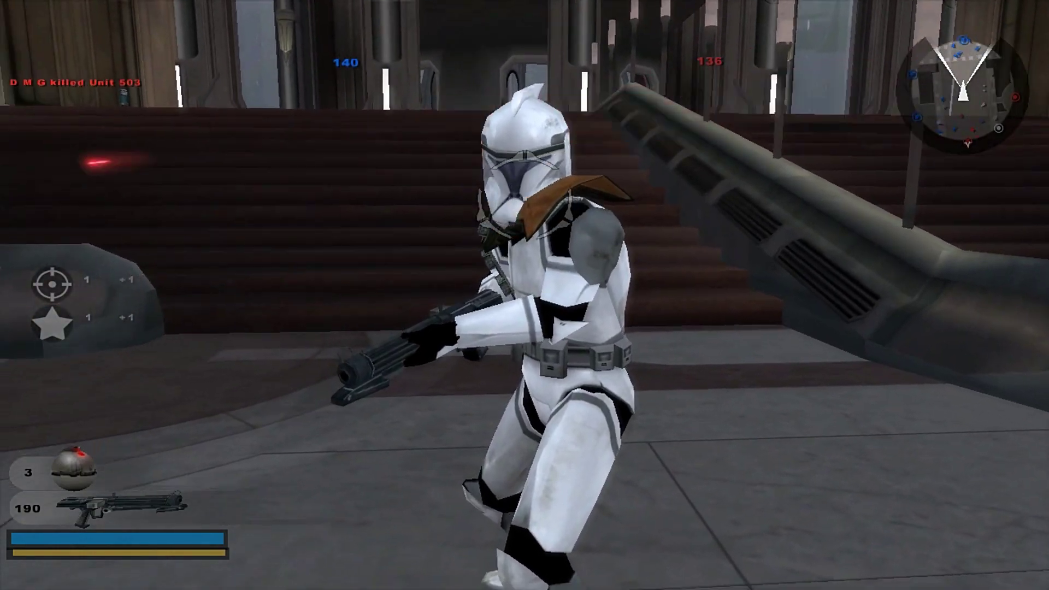